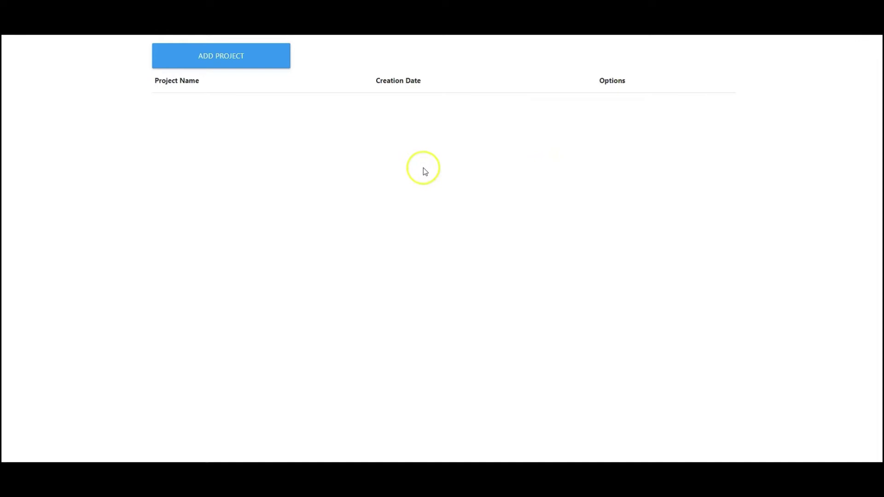
Add a new project named 'agent' to the project list
{"action": "left_click", "coordinate": [209, 64]}
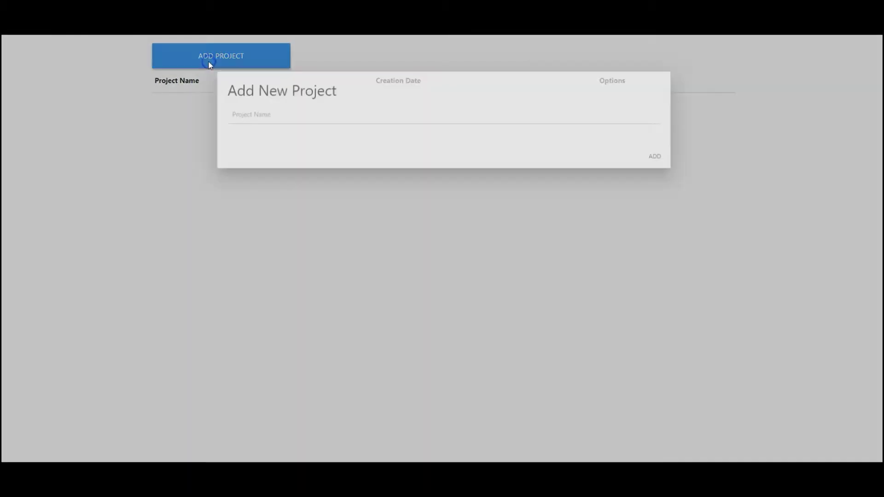
{"action": "left_click", "coordinate": [238, 124]}
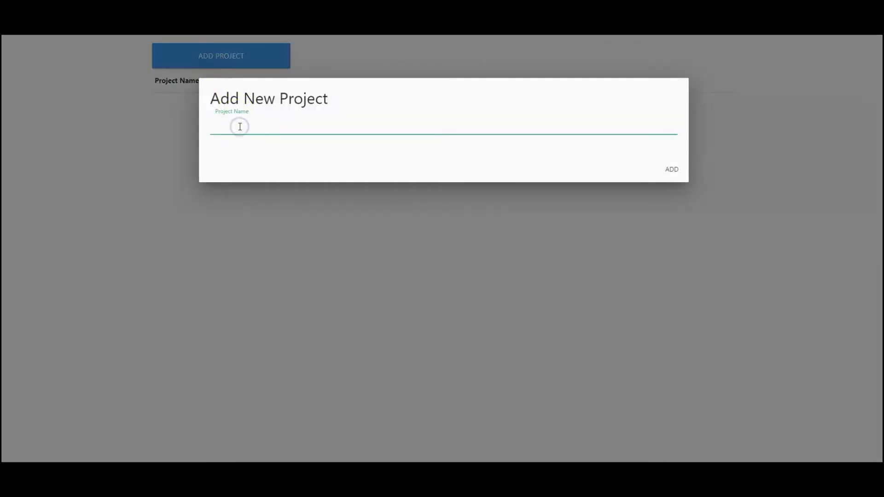
{"action": "type", "text": "agent"}
{"action": "left_click", "coordinate": [665, 170]}
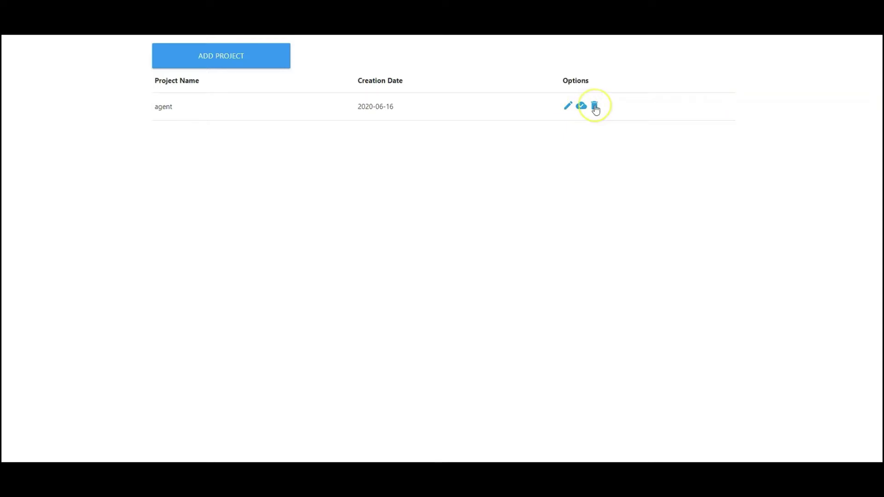
Edit the agent project to a 1500-wide canvas with a dark #272323 background
{"action": "left_click", "coordinate": [569, 107]}
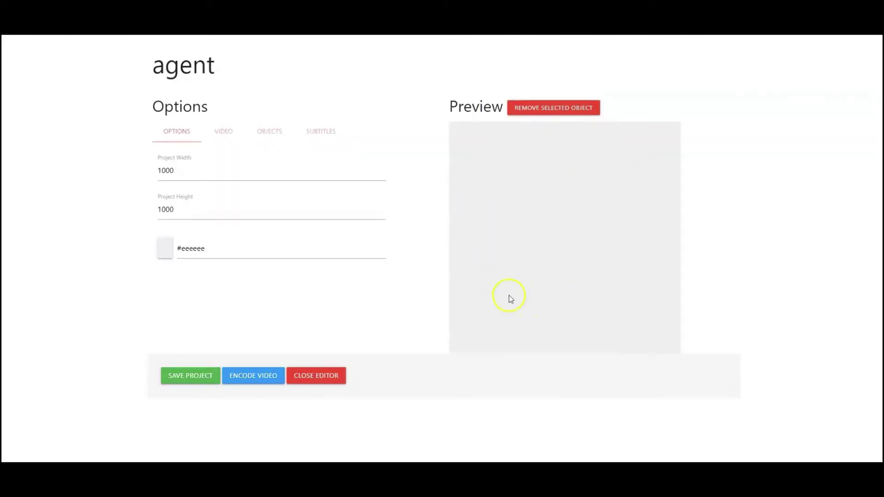
{"action": "left_click", "coordinate": [243, 169]}
{"action": "key", "text": "ctrl+a"}
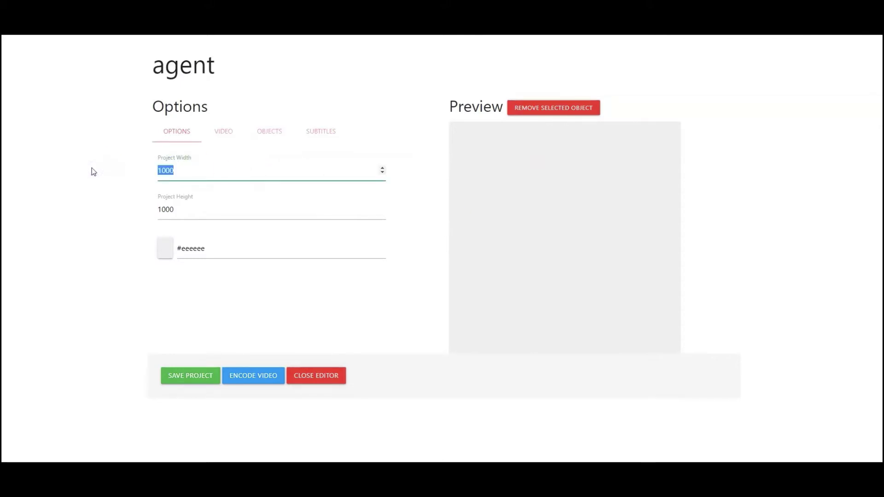
{"action": "type", "text": "15"}
{"action": "left_click", "coordinate": [123, 174]}
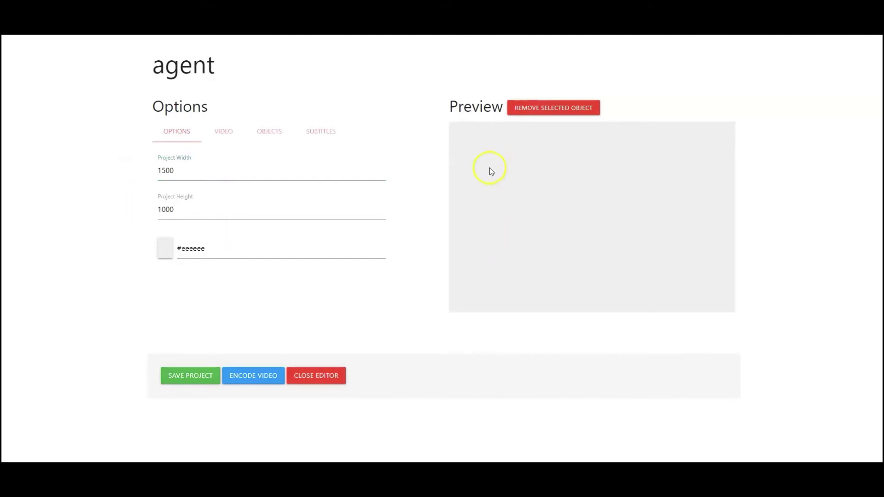
{"action": "left_click", "coordinate": [178, 208]}
{"action": "left_click", "coordinate": [166, 252]}
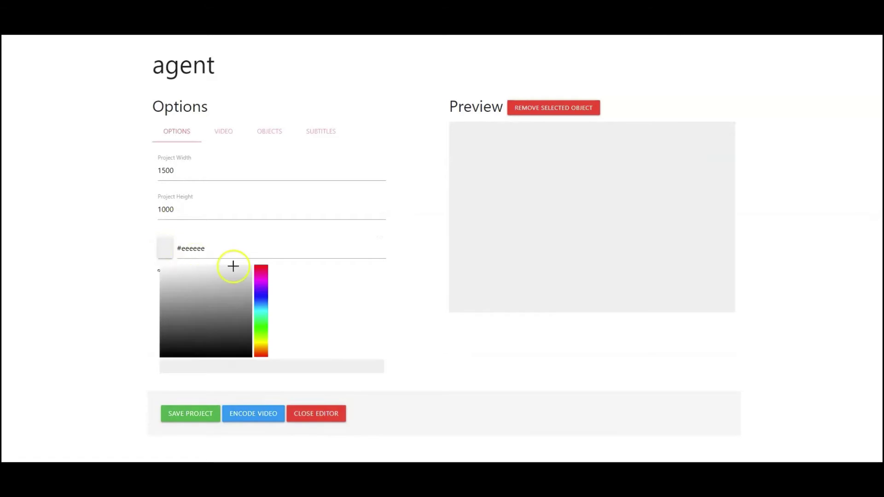
{"action": "left_click", "coordinate": [167, 343]}
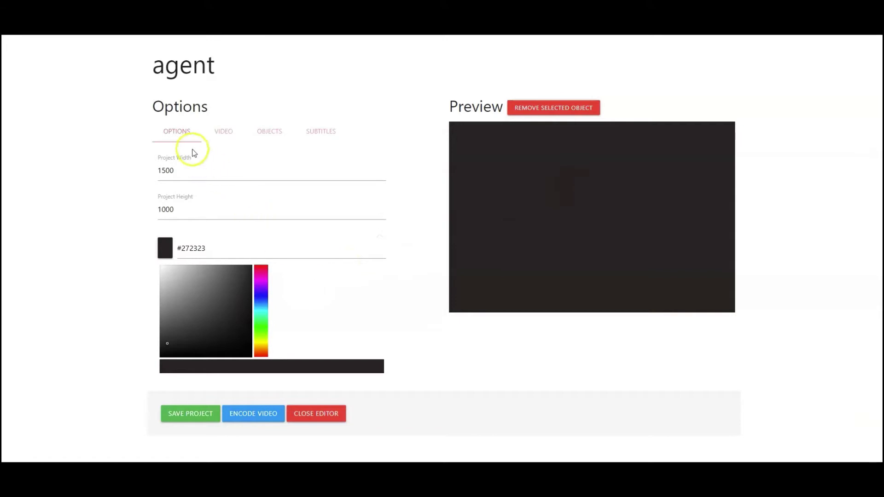
Load the kitchen clip production ID_3773488.mp4 into the project
{"action": "left_click", "coordinate": [220, 132]}
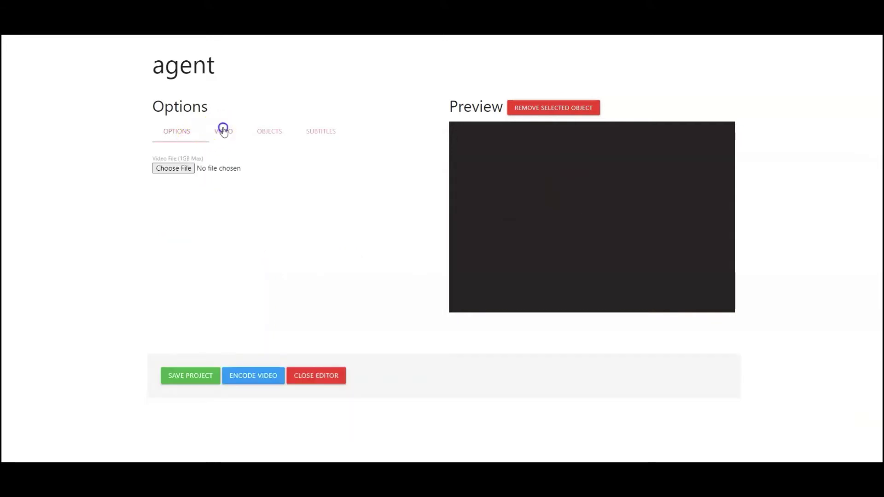
{"action": "left_click", "coordinate": [181, 169]}
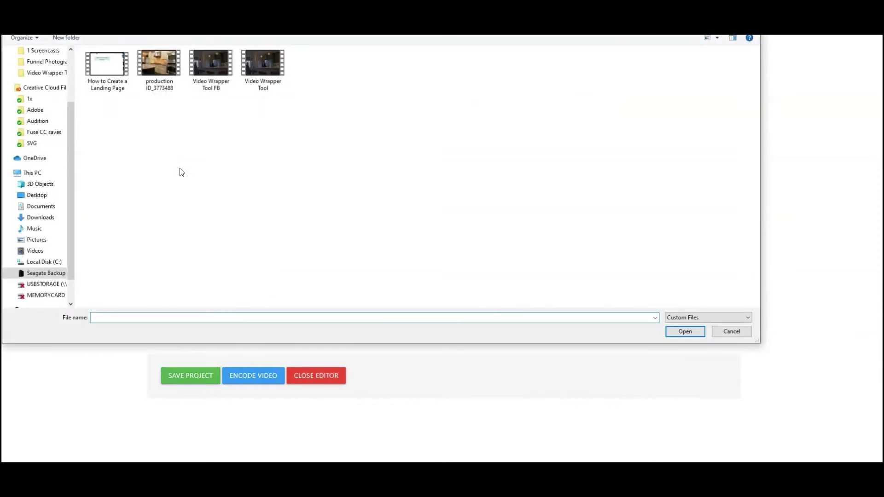
{"action": "left_click", "coordinate": [157, 84]}
{"action": "left_click", "coordinate": [683, 331]}
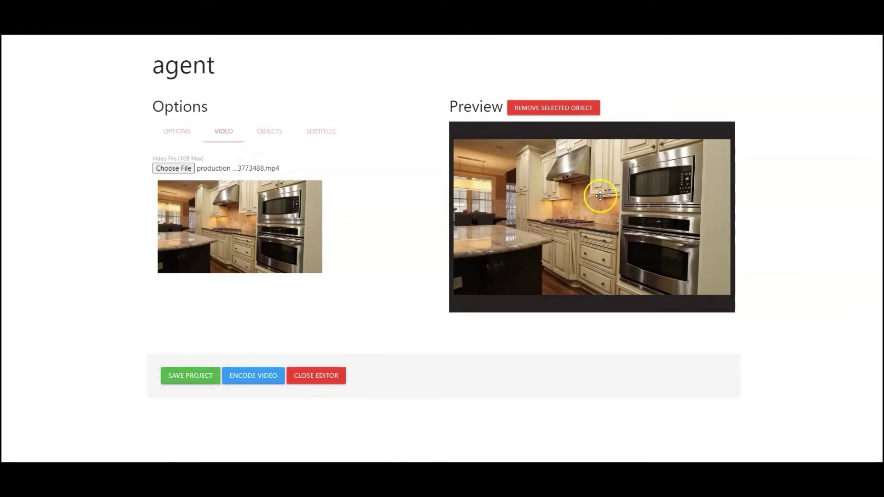
Resize and centre the kitchen video within the dark canvas
{"action": "left_click_drag", "start_coordinate": [601, 194], "coordinate": [596, 196]}
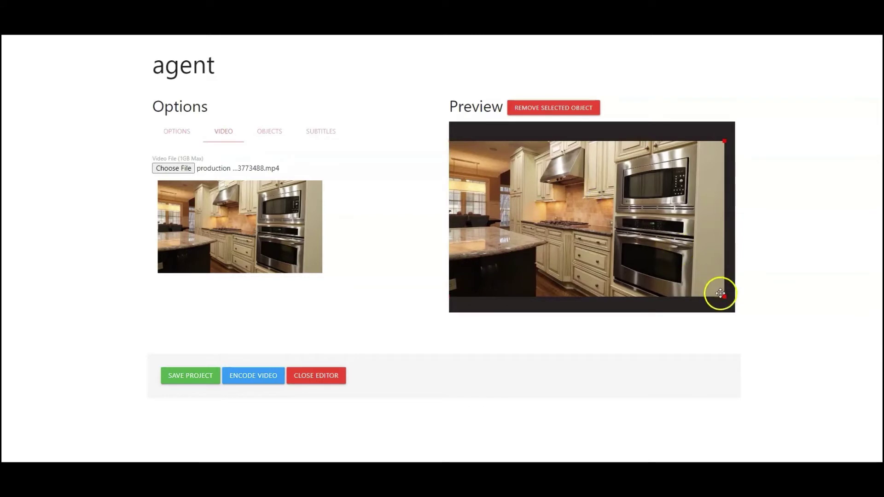
{"action": "left_click_drag", "start_coordinate": [723, 297], "coordinate": [669, 276]}
{"action": "left_click_drag", "start_coordinate": [534, 204], "coordinate": [566, 215]}
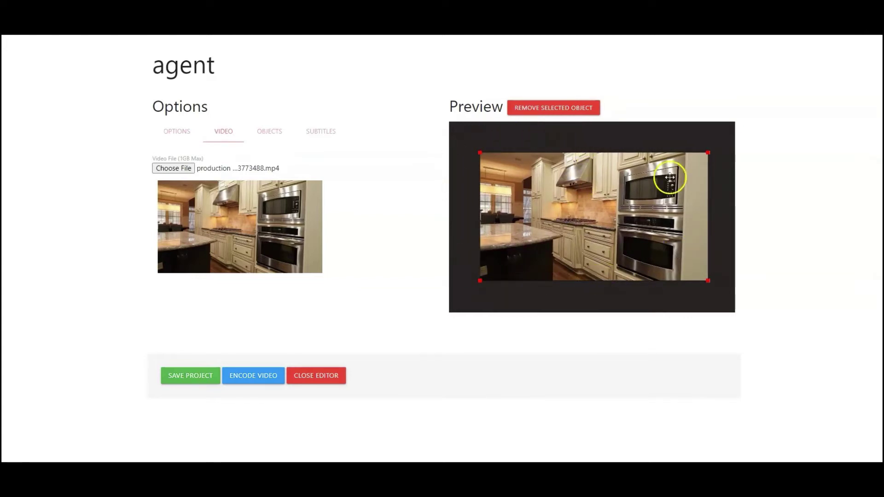
Add a text object reading 'LOGO' in an enlarged Arial Black font
{"action": "left_click", "coordinate": [276, 134]}
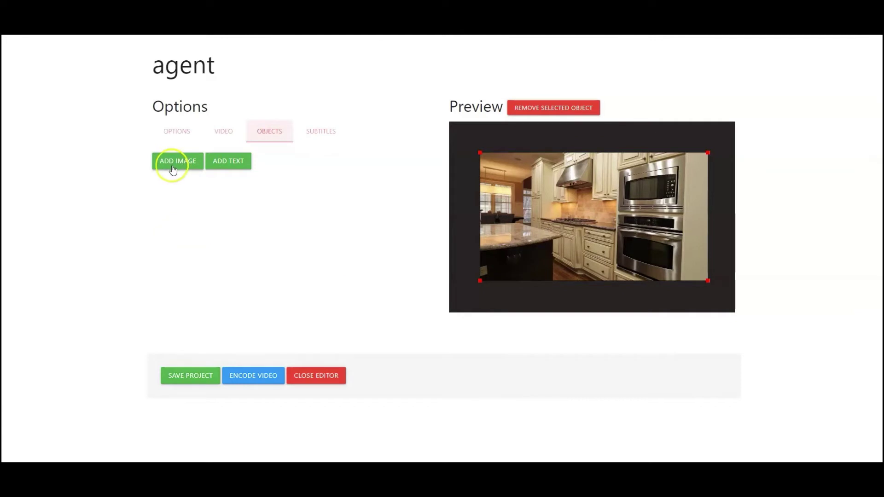
{"action": "left_click", "coordinate": [236, 162]}
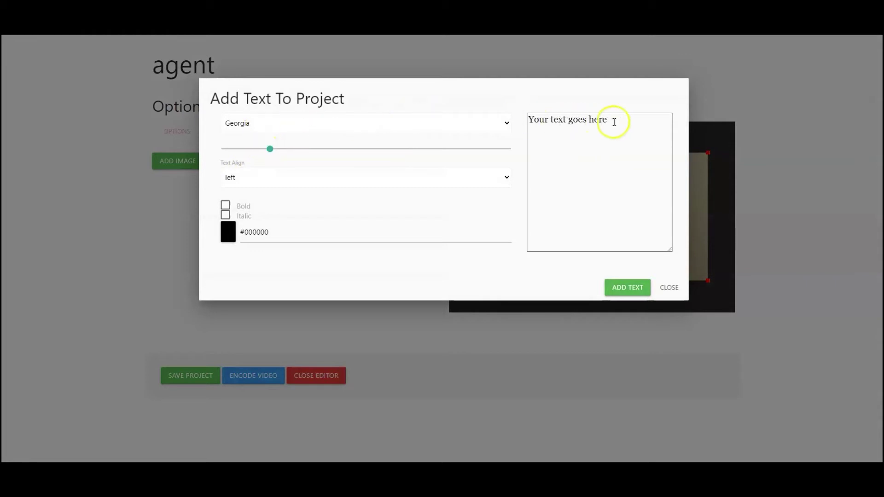
{"action": "left_click_drag", "start_coordinate": [614, 122], "coordinate": [508, 115]}
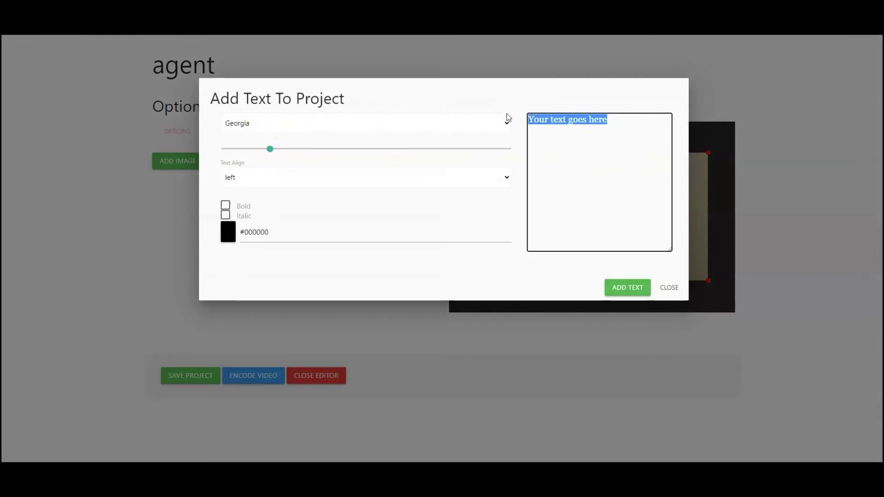
{"action": "type", "text": "LOGO"}
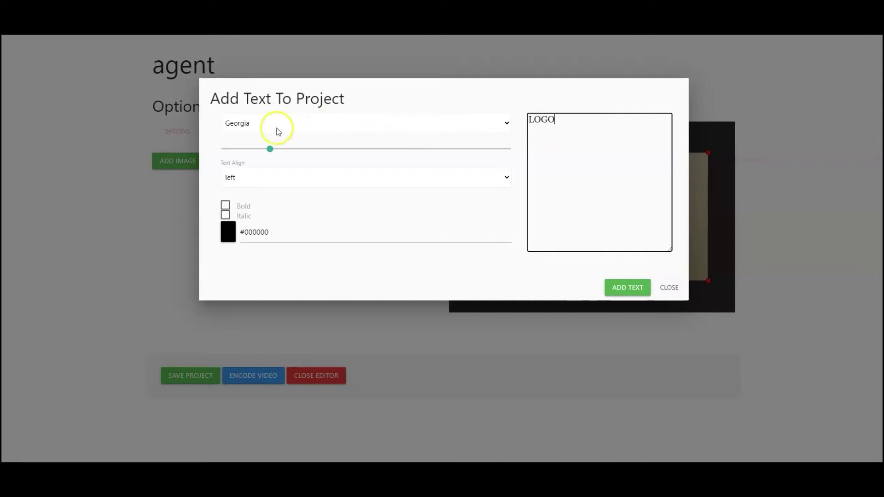
{"action": "left_click", "coordinate": [257, 125]}
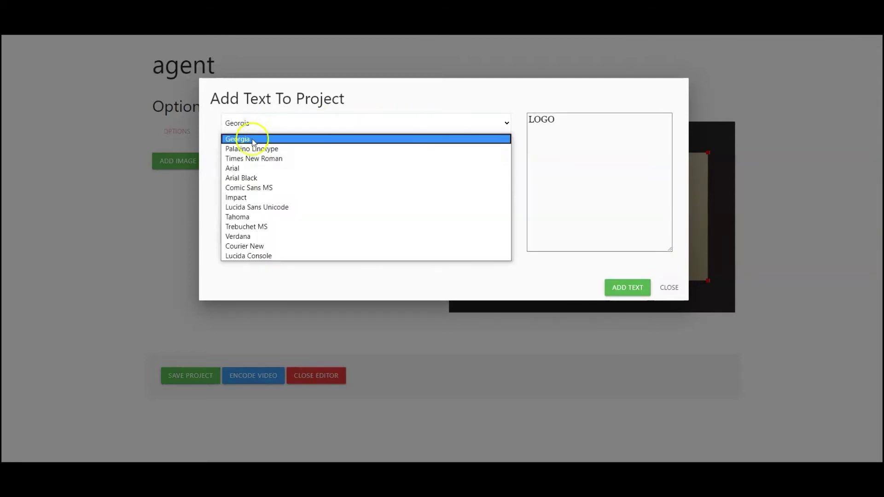
{"action": "left_click", "coordinate": [242, 178]}
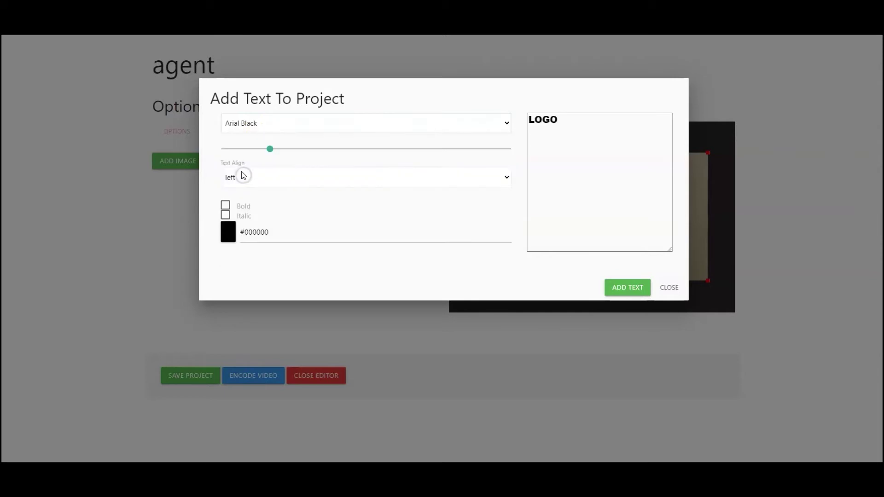
{"action": "left_click_drag", "start_coordinate": [269, 149], "coordinate": [292, 149]}
Centre-align the LOGO text and colour it red #f30424
{"action": "left_click", "coordinate": [234, 177]}
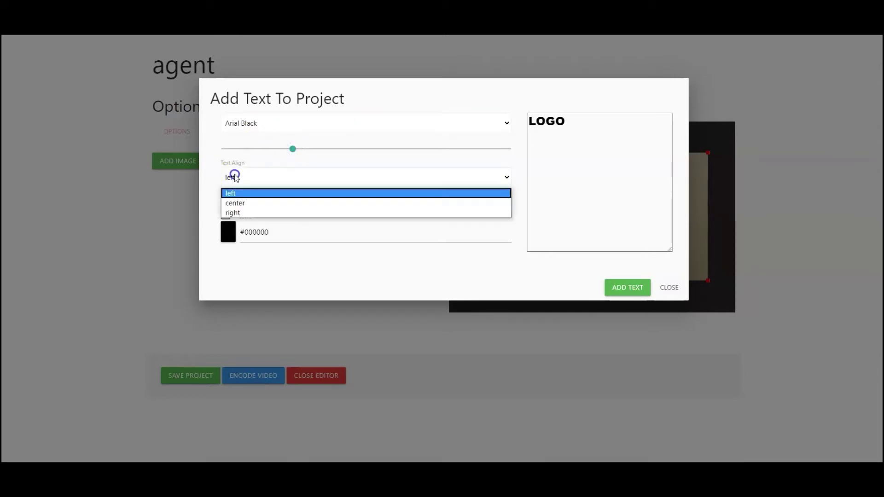
{"action": "left_click", "coordinate": [236, 203]}
{"action": "left_click", "coordinate": [226, 205]}
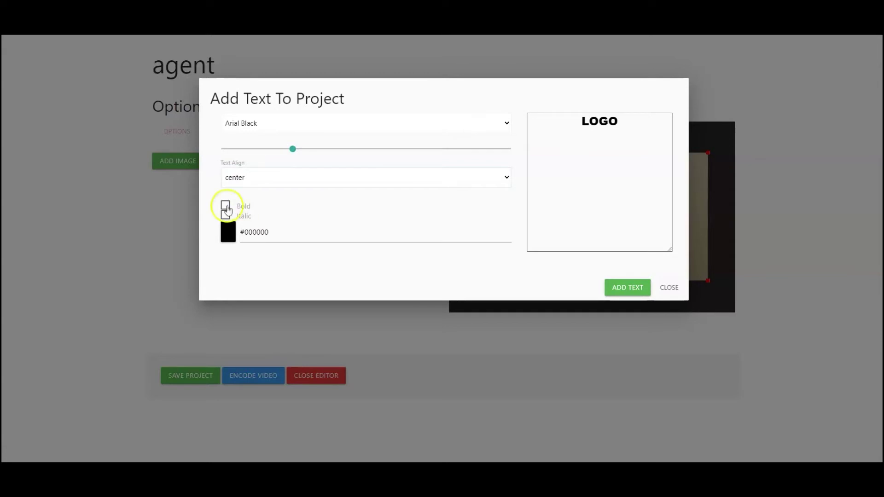
{"action": "left_click", "coordinate": [226, 206]}
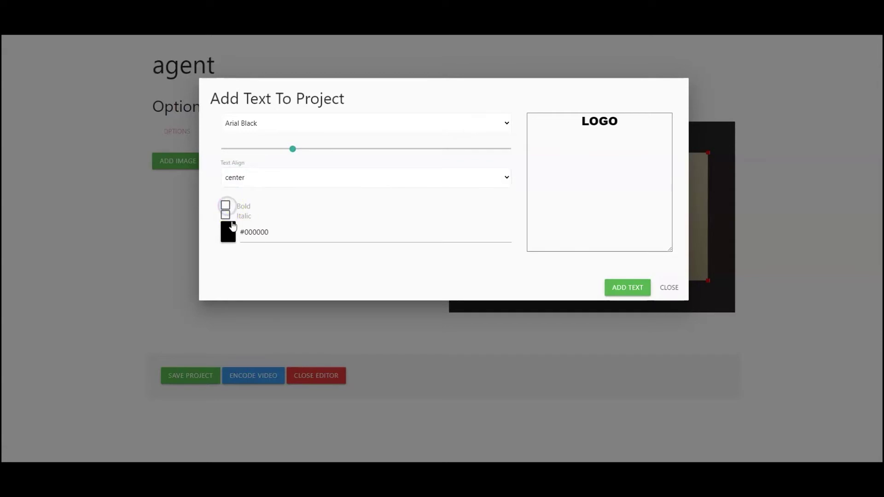
{"action": "left_click", "coordinate": [229, 233]}
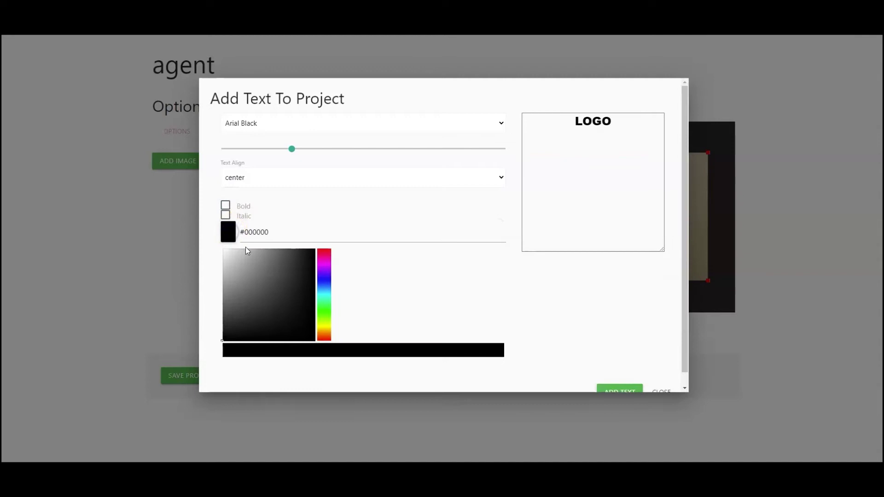
{"action": "left_click", "coordinate": [318, 252]}
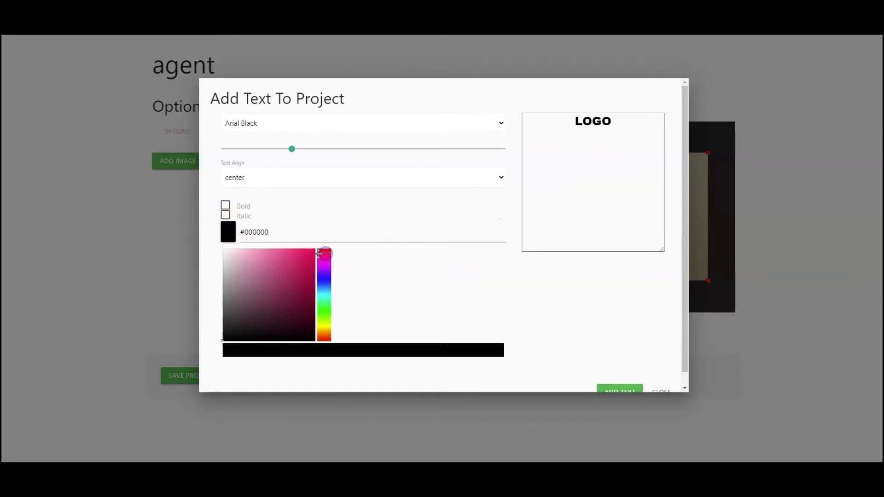
{"action": "left_click", "coordinate": [315, 250]}
{"action": "left_click", "coordinate": [681, 319]}
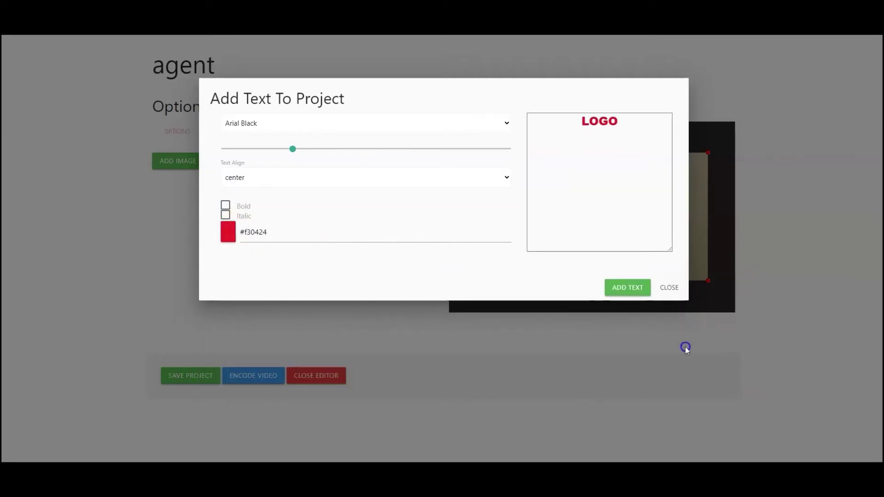
Place the red LOGO at the top centre with the kitchen video just below it
{"action": "left_click", "coordinate": [627, 289]}
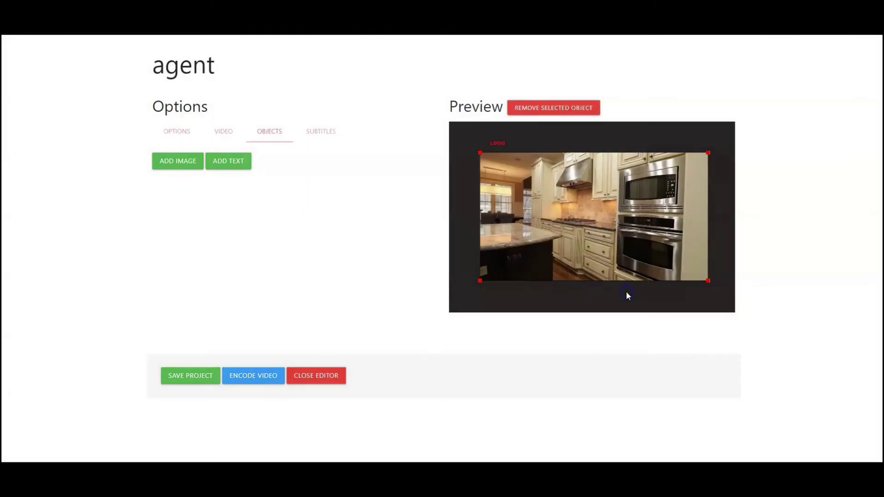
{"action": "left_click_drag", "start_coordinate": [515, 170], "coordinate": [541, 224]}
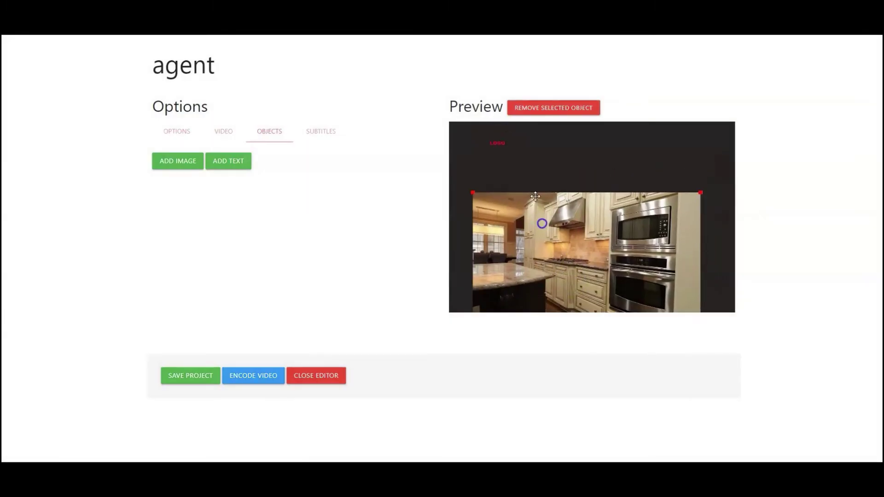
{"action": "left_click", "coordinate": [497, 142]}
{"action": "left_click_drag", "start_coordinate": [527, 145], "coordinate": [614, 213]}
{"action": "left_click_drag", "start_coordinate": [584, 152], "coordinate": [604, 147]}
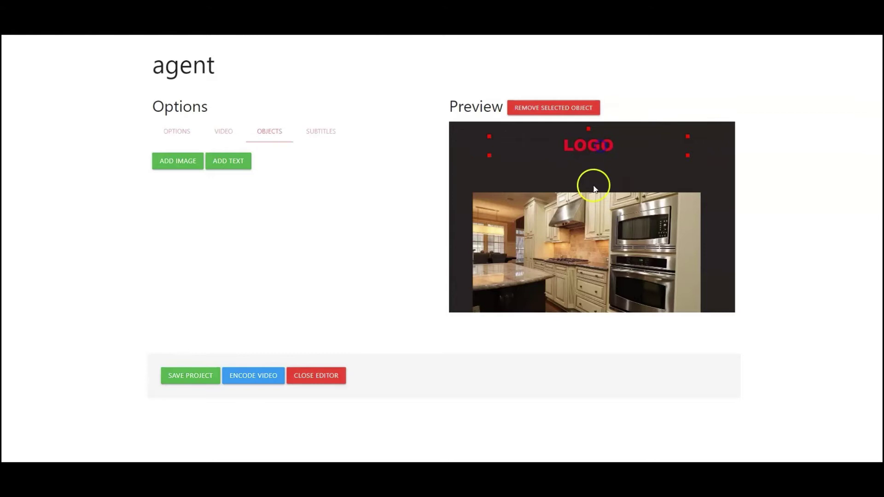
{"action": "left_click_drag", "start_coordinate": [591, 226], "coordinate": [593, 208]}
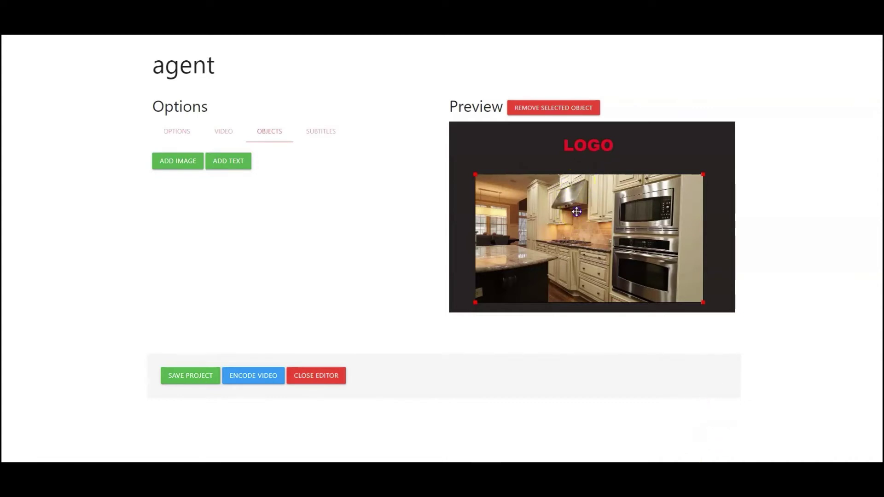
Change the project size to 1280 wide by 720 high
{"action": "left_click_drag", "start_coordinate": [569, 210], "coordinate": [576, 203]}
{"action": "left_click", "coordinate": [176, 134]}
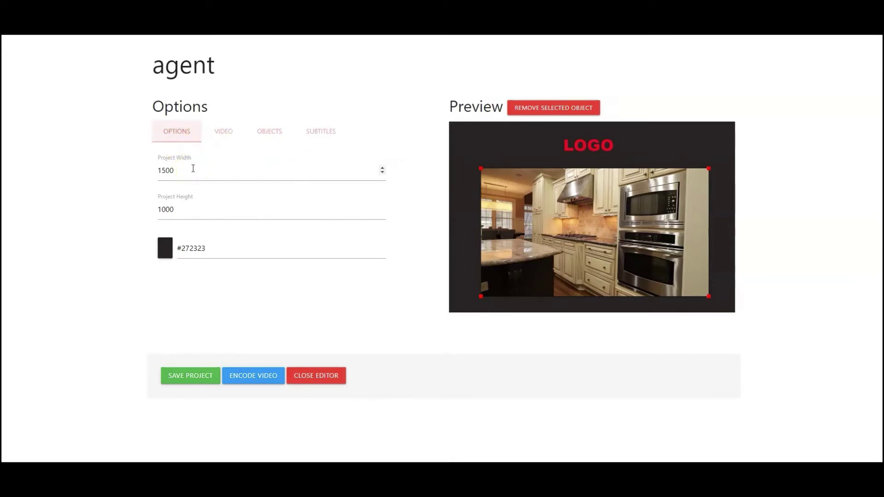
{"action": "left_click_drag", "start_coordinate": [193, 168], "coordinate": [137, 167]}
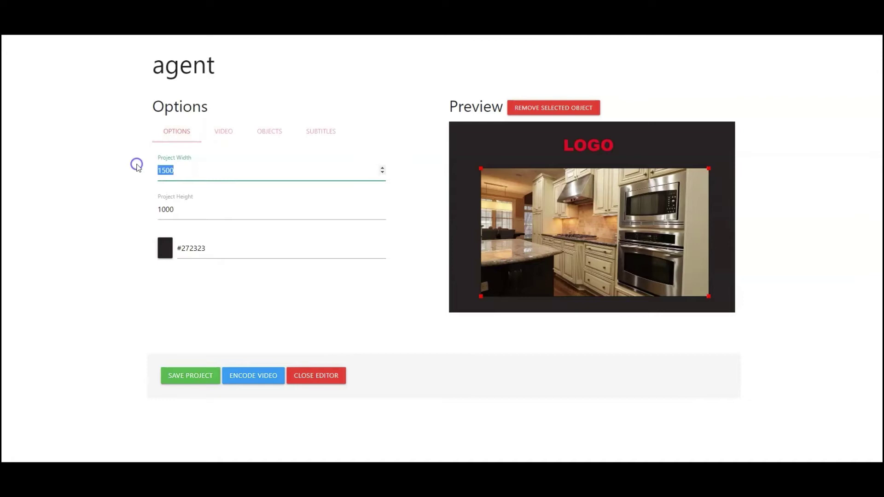
{"action": "type", "text": "1280"}
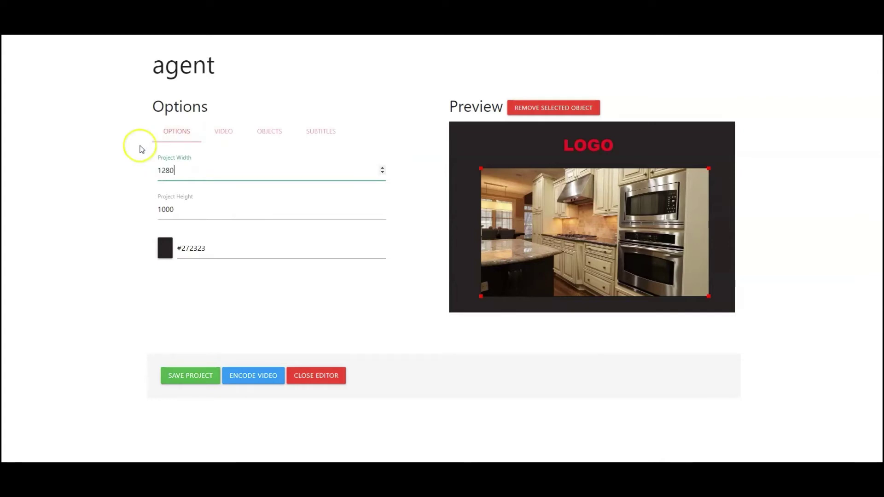
{"action": "left_click_drag", "start_coordinate": [181, 211], "coordinate": [84, 197]}
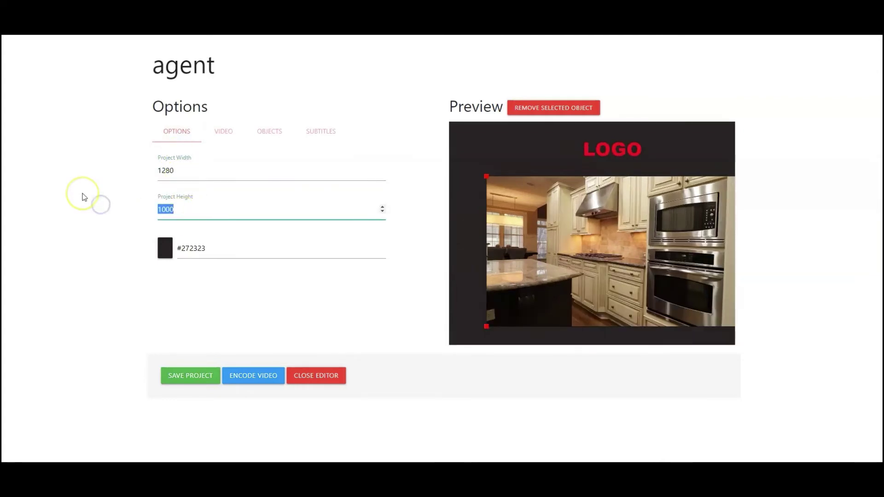
{"action": "type", "text": "720"}
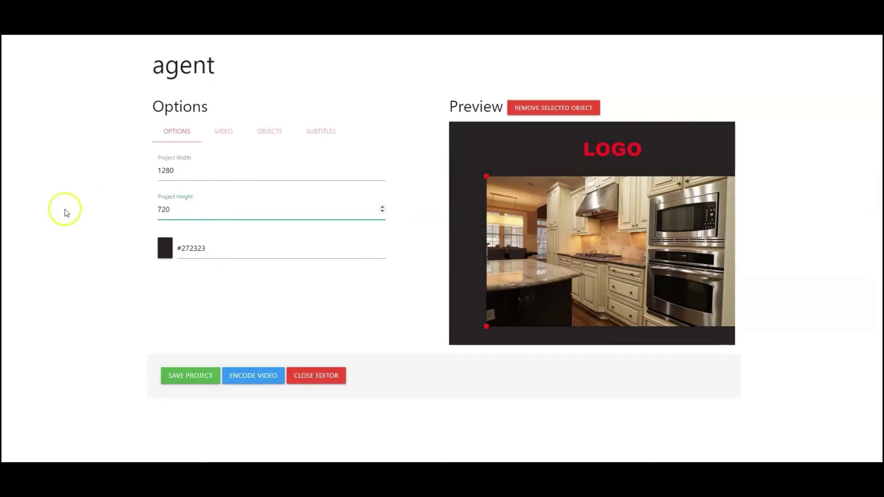
{"action": "left_click", "coordinate": [67, 212]}
{"action": "left_click", "coordinate": [165, 249]}
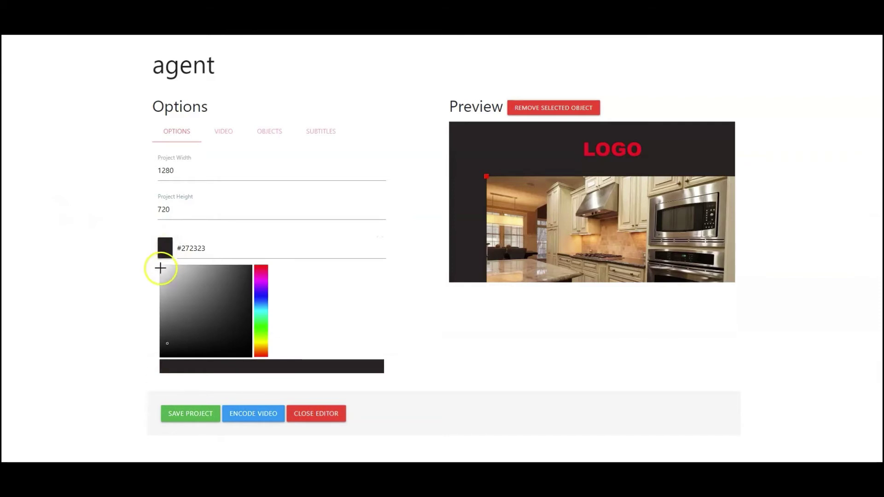
{"action": "left_click", "coordinate": [100, 218]}
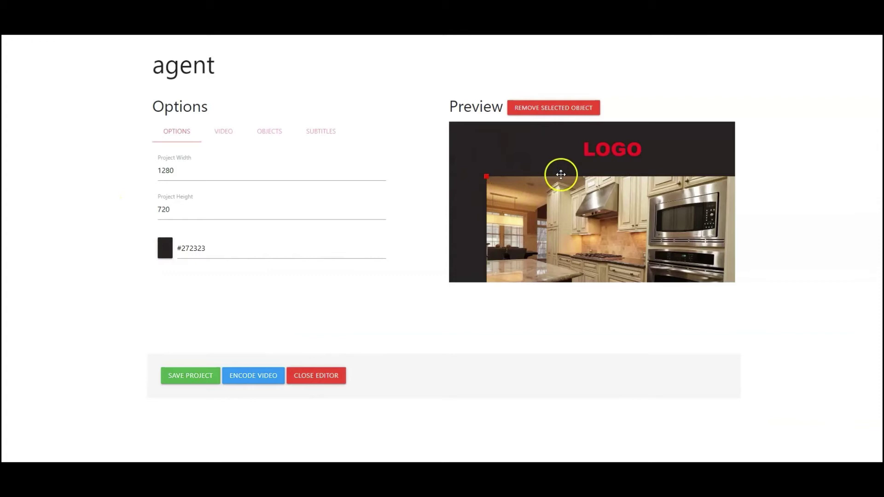
Select the LOGO text in the preview and remove it
{"action": "left_click", "coordinate": [604, 148]}
{"action": "left_click_drag", "start_coordinate": [605, 148], "coordinate": [571, 144]}
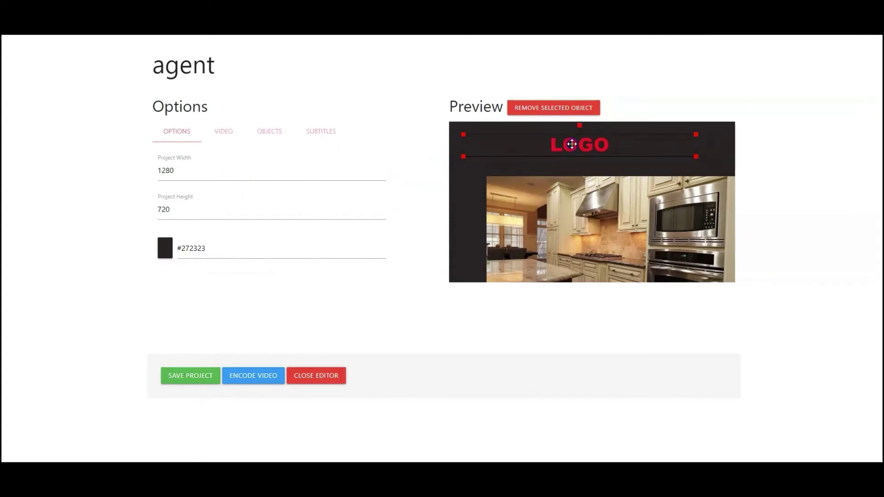
{"action": "left_click", "coordinate": [559, 111]}
Move the kitchen video to the top-left and stretch it to fill the 1280×720 frame
{"action": "left_click", "coordinate": [585, 172]}
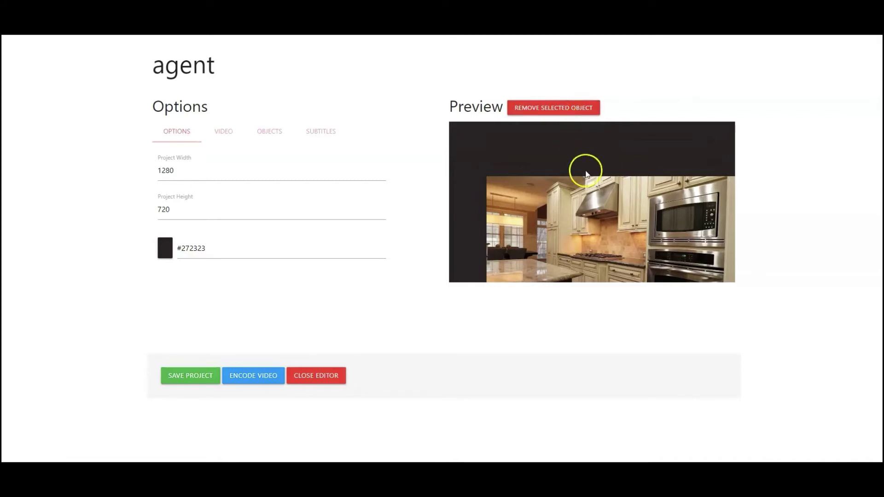
{"action": "left_click_drag", "start_coordinate": [578, 179], "coordinate": [566, 167]}
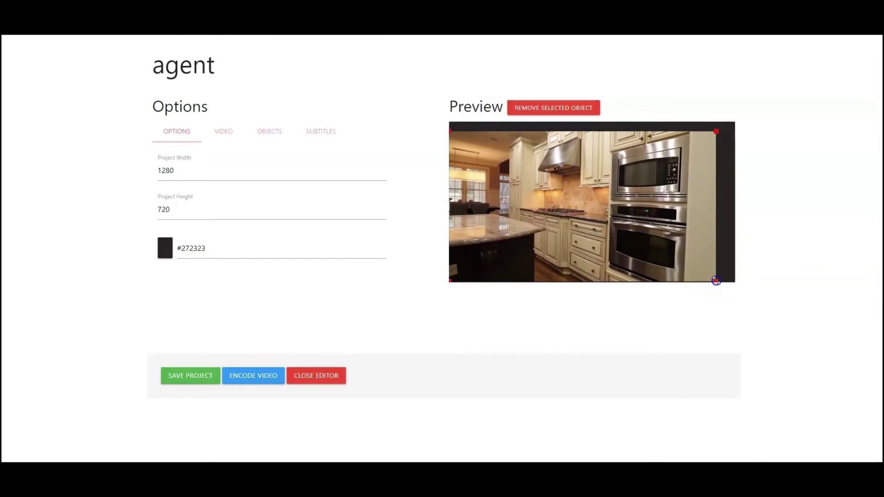
{"action": "left_click_drag", "start_coordinate": [716, 280], "coordinate": [734, 292]}
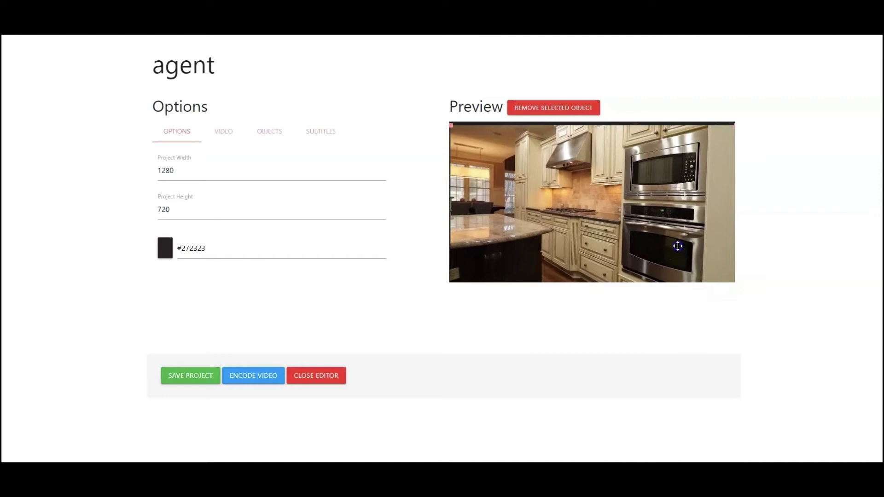
{"action": "left_click_drag", "start_coordinate": [678, 246], "coordinate": [675, 242]}
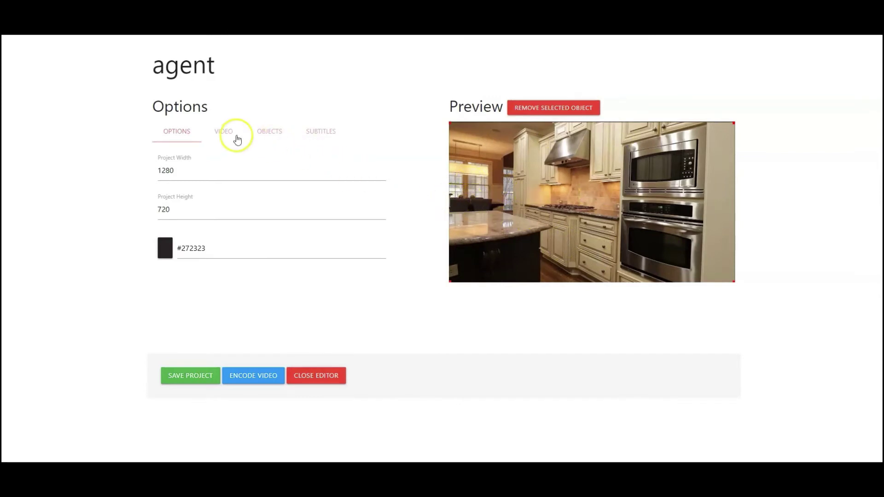
Insert the wrapper1 top-01.png image from the computer as a new object
{"action": "left_click", "coordinate": [223, 133]}
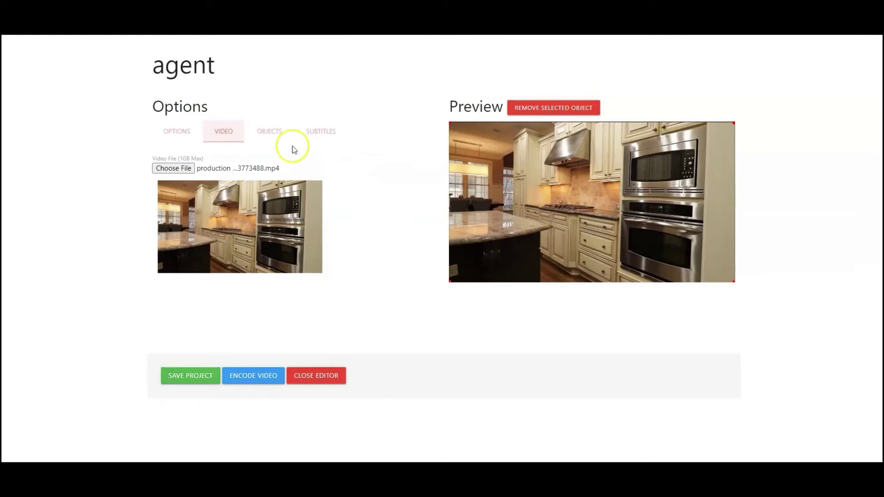
{"action": "left_click", "coordinate": [266, 133]}
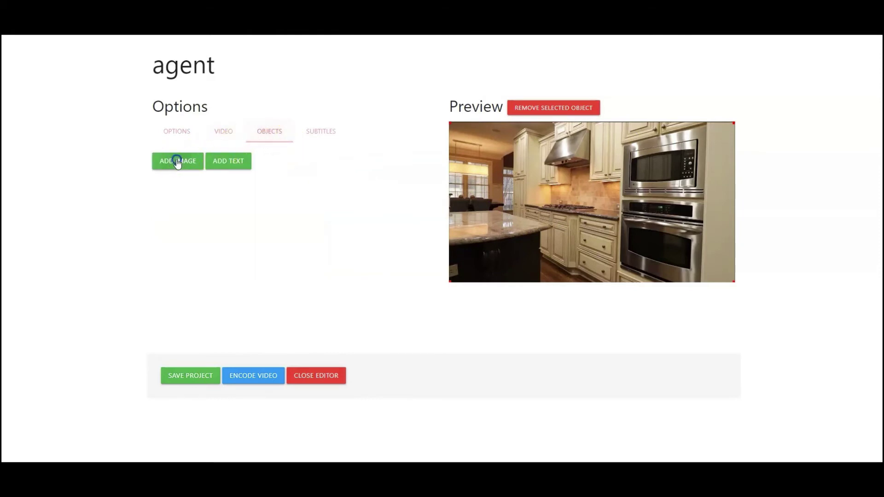
{"action": "left_click", "coordinate": [177, 160]}
{"action": "left_click", "coordinate": [255, 123]}
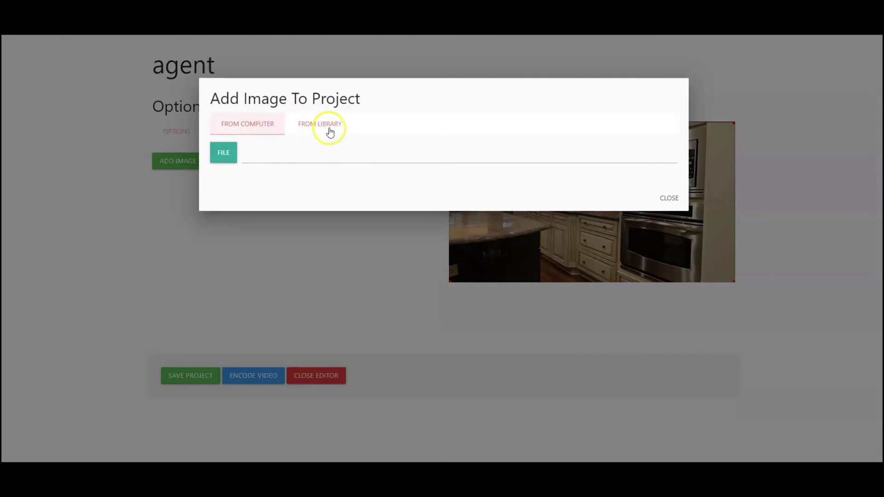
{"action": "left_click", "coordinate": [222, 152]}
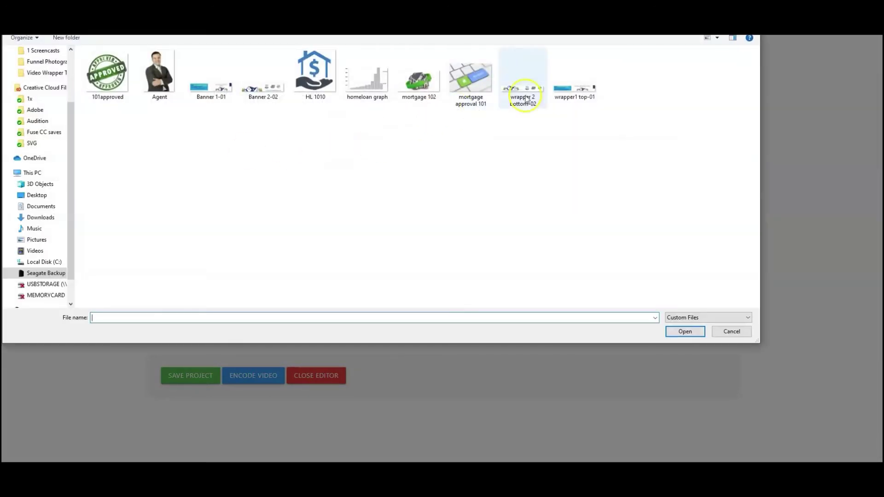
{"action": "left_click", "coordinate": [583, 97]}
{"action": "left_click", "coordinate": [684, 332]}
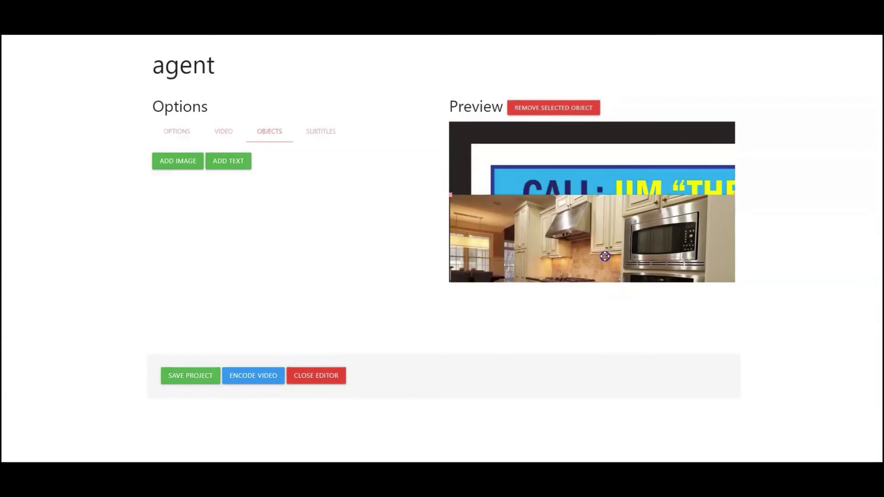
Resize and position the banner image so it stretches across the frame's top edge
{"action": "mouse_move", "coordinate": [616, 178]}
{"action": "left_mouse_down"}
{"action": "mouse_move", "coordinate": [582, 158]}
{"action": "mouse_move", "coordinate": [604, 171]}
{"action": "left_mouse_up"}
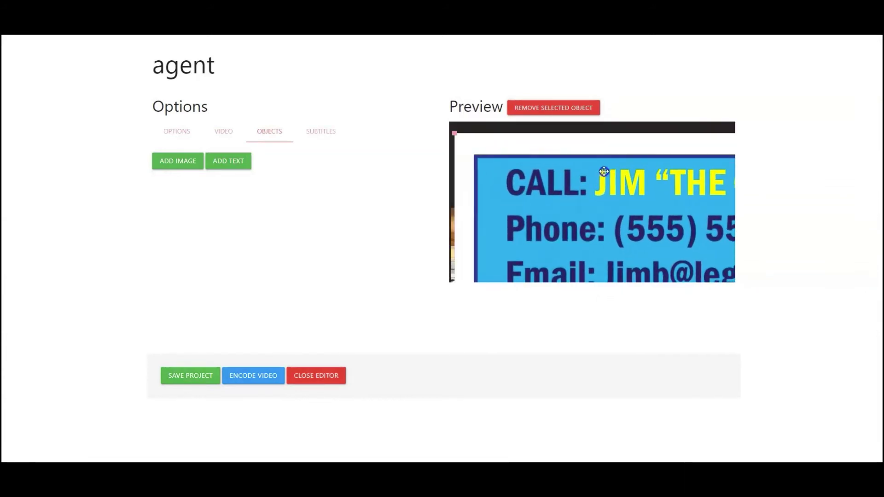
{"action": "left_click", "coordinate": [456, 138]}
{"action": "left_click_drag", "start_coordinate": [456, 134], "coordinate": [627, 158]}
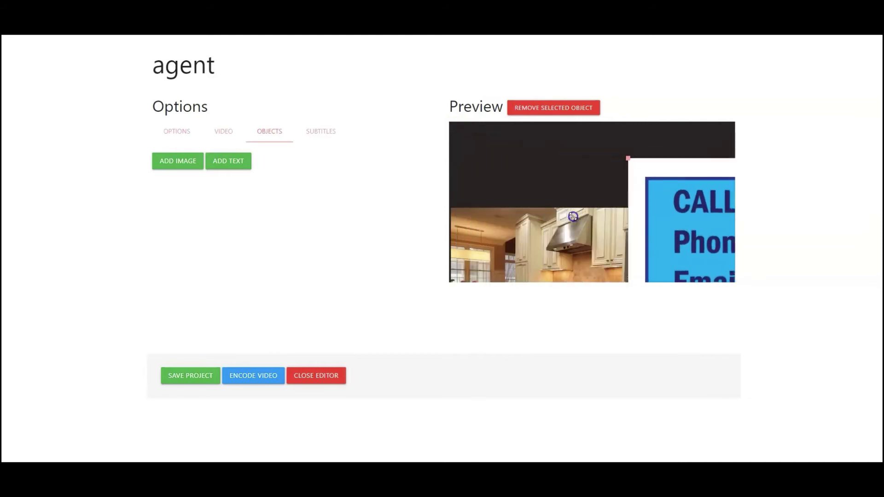
{"action": "left_click_drag", "start_coordinate": [657, 205], "coordinate": [511, 174]}
{"action": "left_click_drag", "start_coordinate": [476, 136], "coordinate": [588, 197]}
{"action": "left_click_drag", "start_coordinate": [670, 202], "coordinate": [498, 208]}
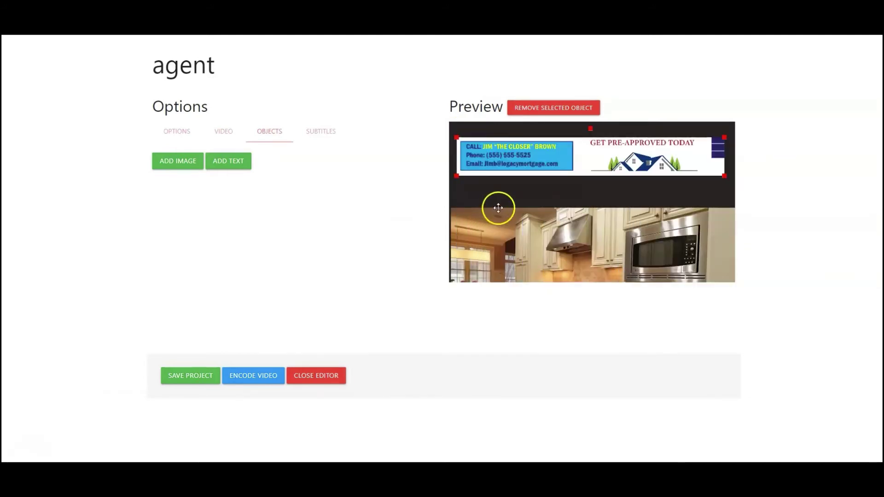
{"action": "left_click", "coordinate": [457, 140]}
{"action": "mouse_move", "coordinate": [455, 140]}
{"action": "left_mouse_down"}
{"action": "mouse_move", "coordinate": [489, 142]}
{"action": "mouse_move", "coordinate": [458, 131]}
{"action": "left_mouse_up"}
{"action": "left_click_drag", "start_coordinate": [493, 155], "coordinate": [492, 145]}
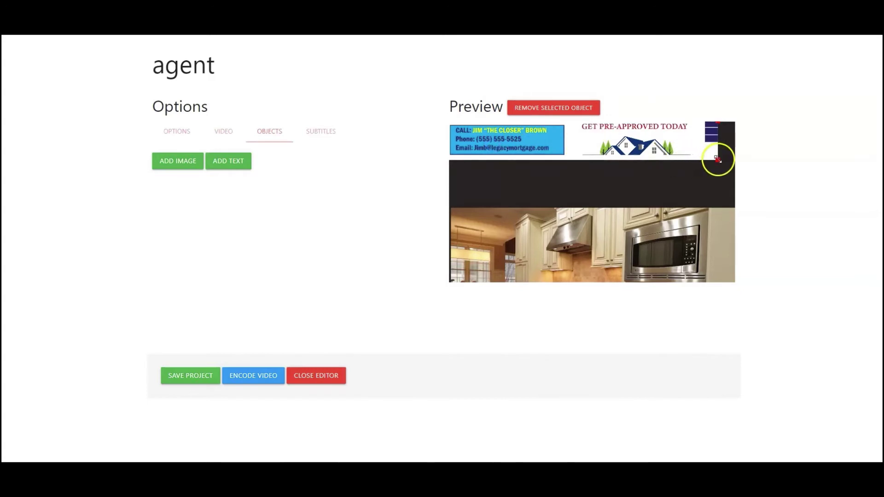
{"action": "left_click_drag", "start_coordinate": [718, 159], "coordinate": [732, 167]}
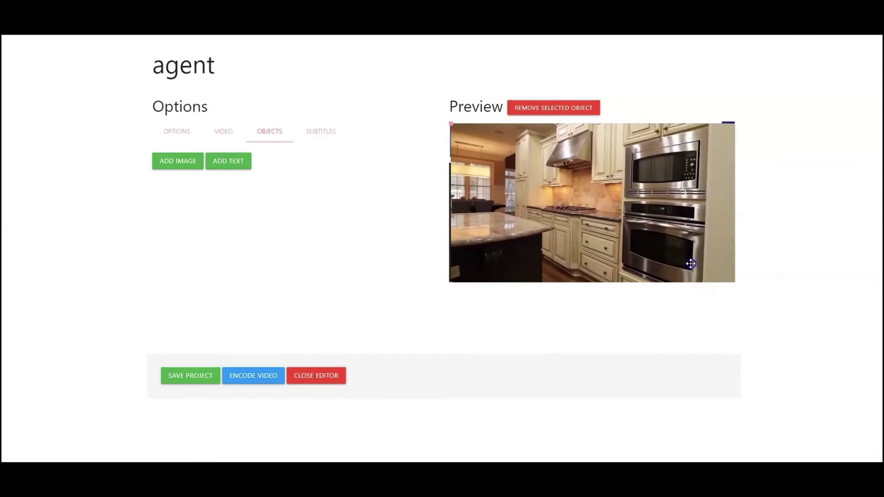
Drag the kitchen video down to reveal the banner, then back up over it
{"action": "left_click_drag", "start_coordinate": [686, 259], "coordinate": [685, 291]}
{"action": "left_click", "coordinate": [645, 194]}
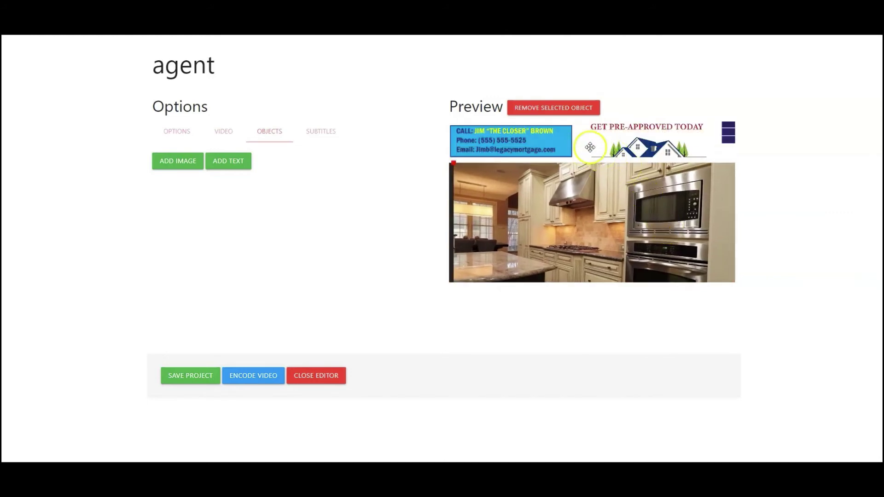
{"action": "mouse_move", "coordinate": [581, 178]}
{"action": "left_mouse_down"}
{"action": "mouse_move", "coordinate": [580, 157]}
{"action": "mouse_move", "coordinate": [580, 183]}
{"action": "left_mouse_up"}
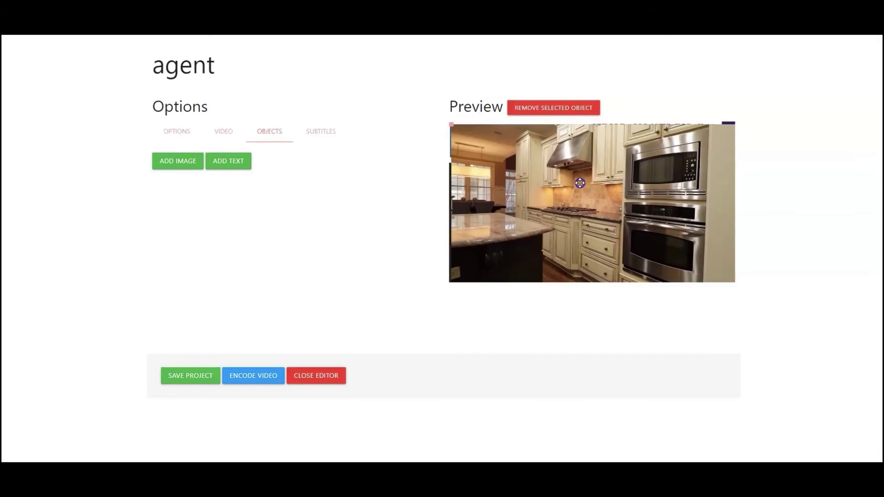
Change the project height to 820
{"action": "left_click", "coordinate": [181, 133]}
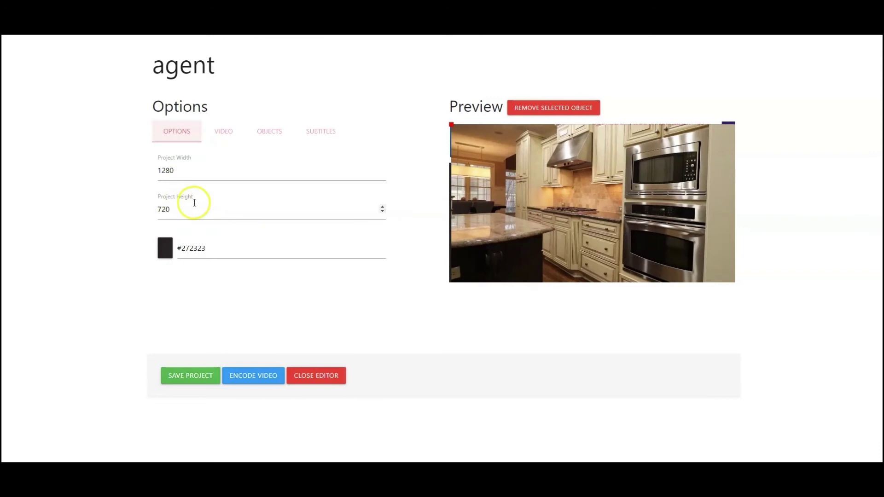
{"action": "left_click_drag", "start_coordinate": [187, 206], "coordinate": [143, 212]}
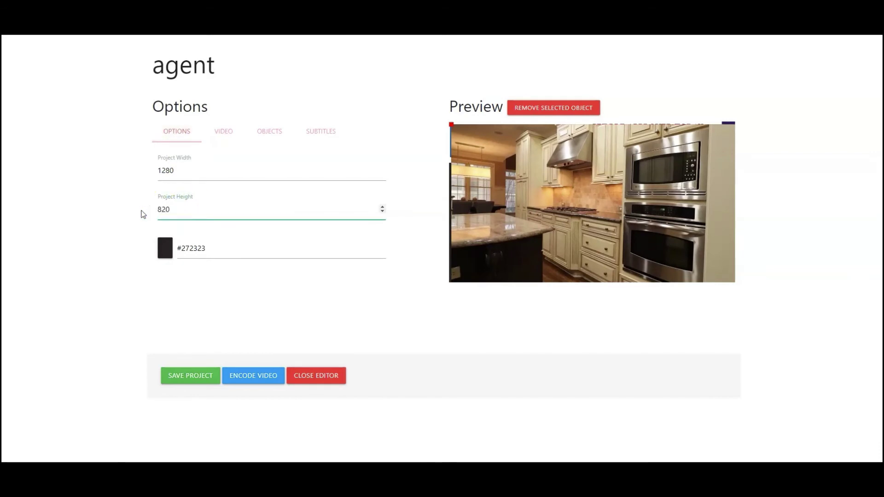
{"action": "left_click", "coordinate": [133, 290]}
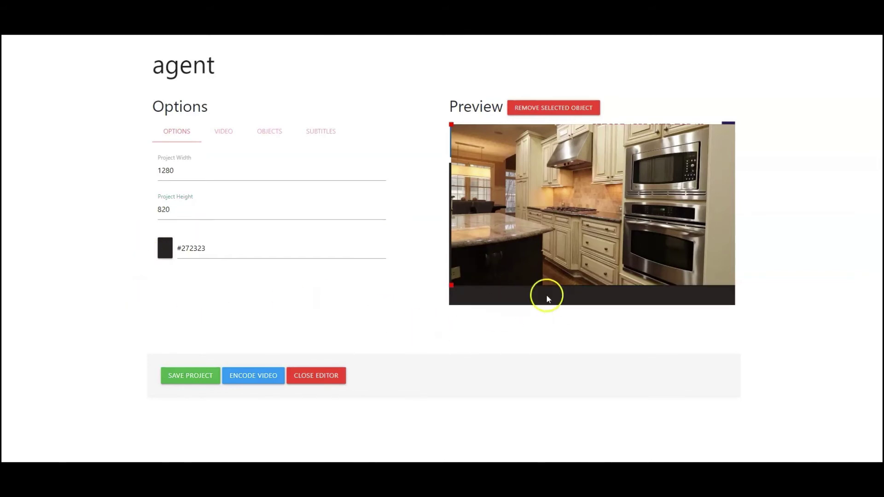
Lower the kitchen video so the banner's email line and house logo are fully visible
{"action": "left_click_drag", "start_coordinate": [577, 237], "coordinate": [577, 259]}
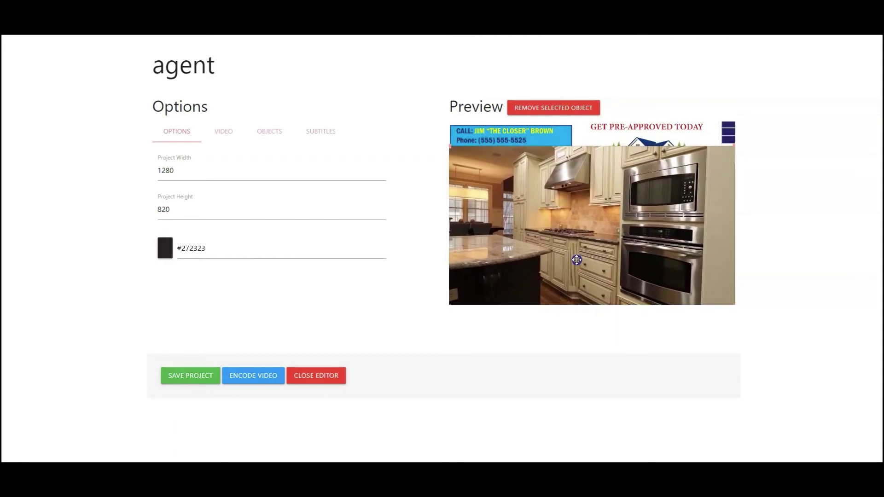
{"action": "left_click", "coordinate": [596, 147]}
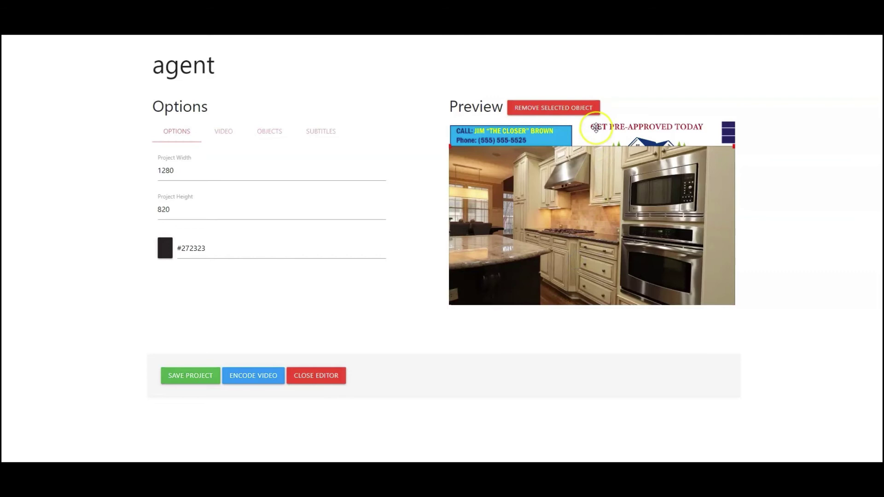
{"action": "left_click_drag", "start_coordinate": [596, 128], "coordinate": [596, 128]}
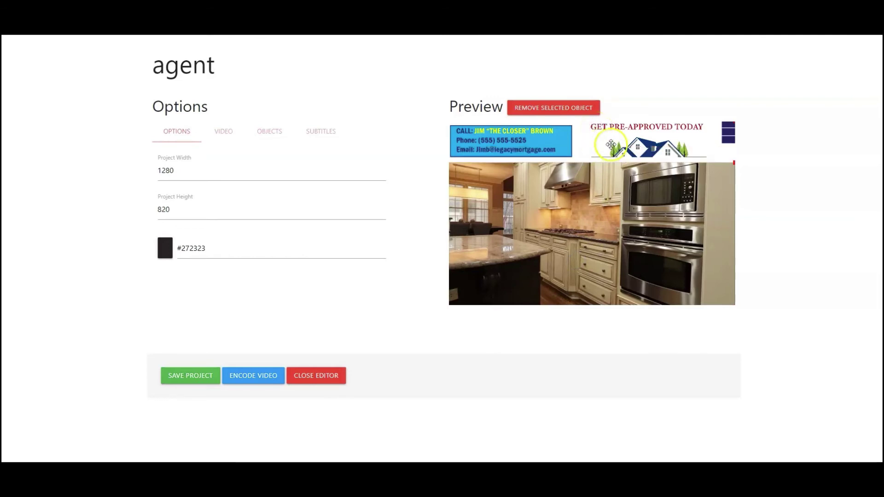
{"action": "left_click", "coordinate": [662, 142]}
{"action": "left_click", "coordinate": [798, 163]}
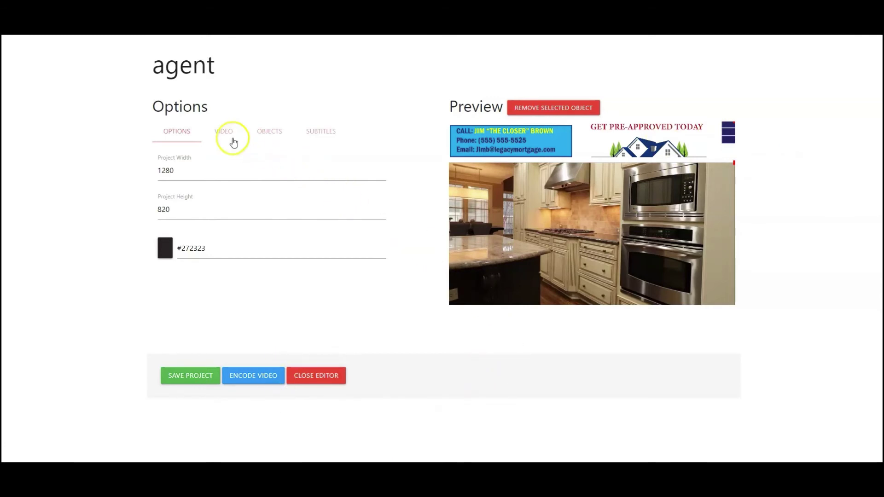
Upload the HL 1010 house-and-dollar icon from the computer and place it at the video's lower left
{"action": "left_click", "coordinate": [266, 132]}
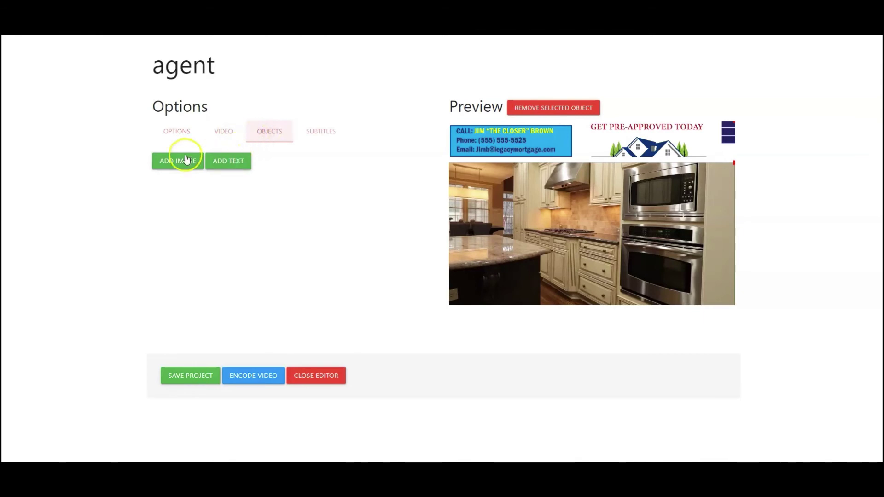
{"action": "left_click", "coordinate": [170, 161]}
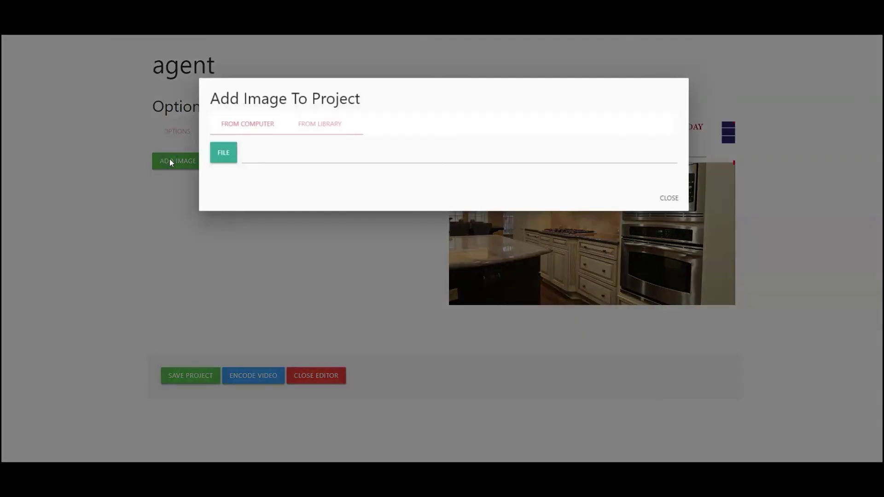
{"action": "left_click", "coordinate": [247, 124]}
{"action": "left_click", "coordinate": [227, 153]}
{"action": "left_click", "coordinate": [330, 94]}
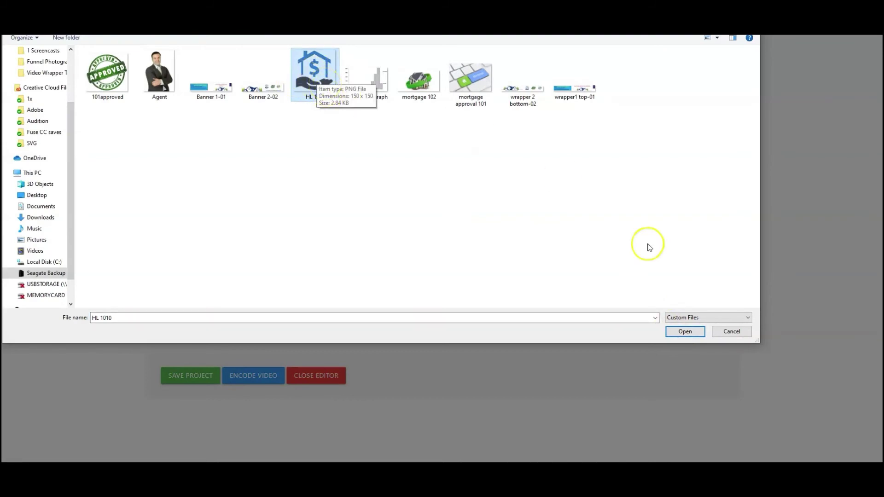
{"action": "left_click", "coordinate": [684, 331]}
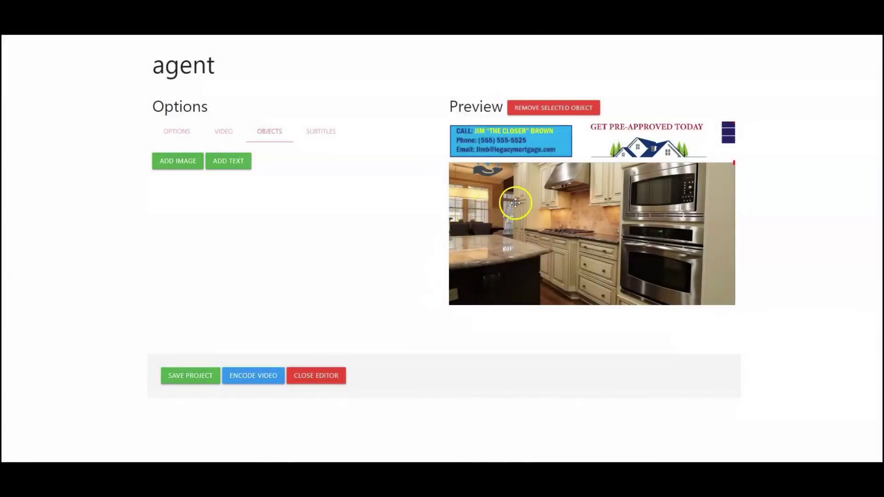
{"action": "left_click_drag", "start_coordinate": [488, 170], "coordinate": [478, 280]}
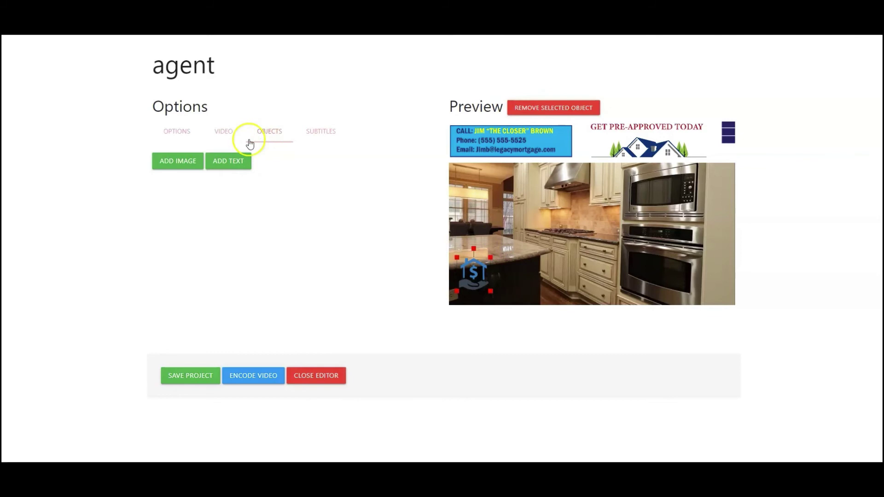
Upload the Agent photo, move it beside the ovens at lower right, and shrink it
{"action": "left_click", "coordinate": [180, 161]}
{"action": "left_click", "coordinate": [221, 154]}
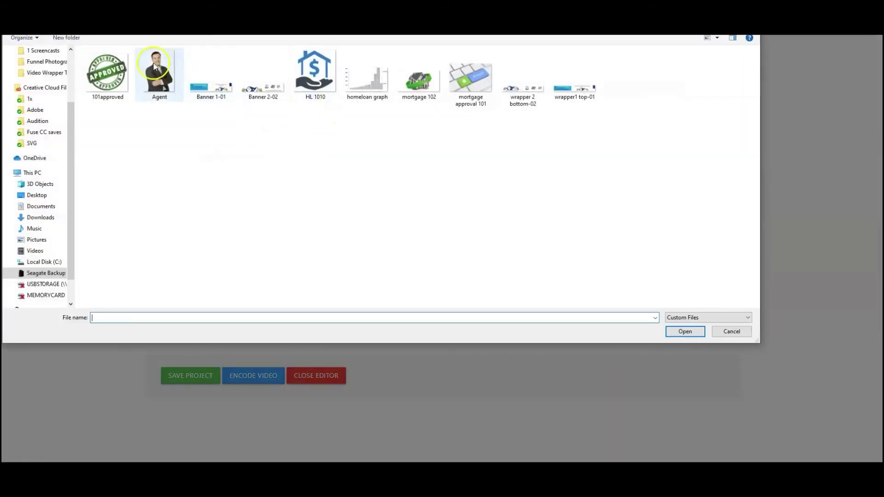
{"action": "left_click", "coordinate": [163, 78]}
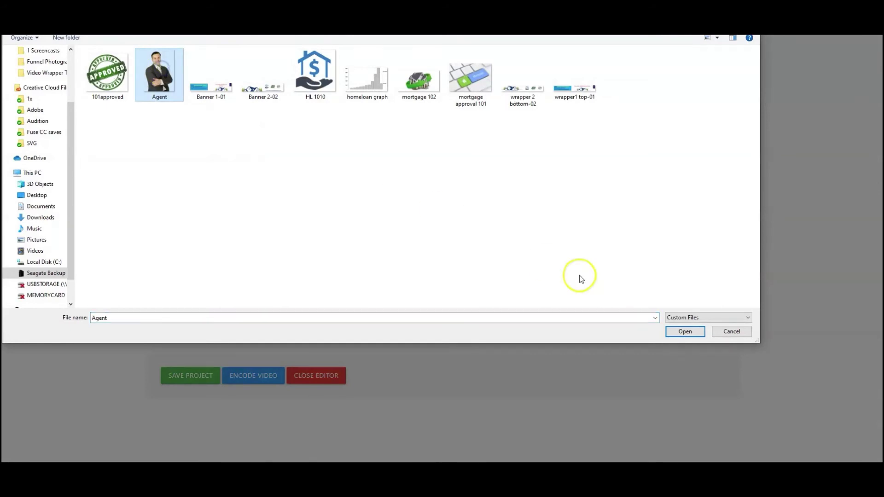
{"action": "left_click", "coordinate": [694, 333]}
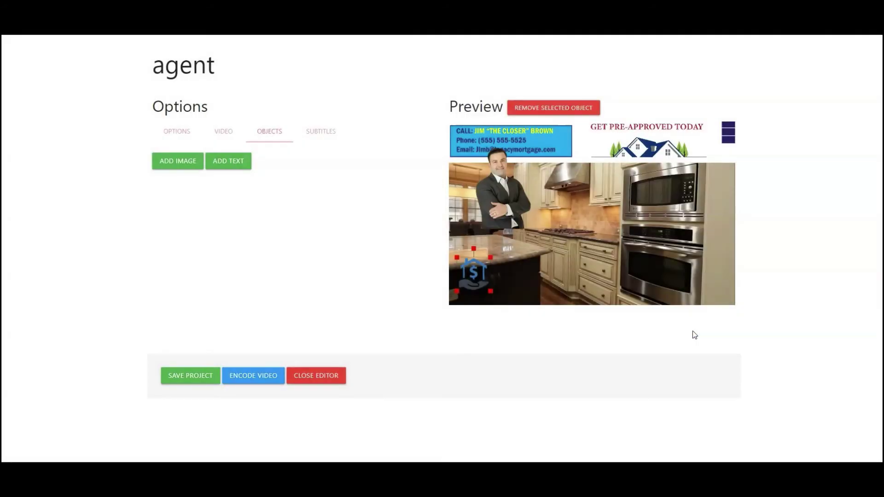
{"action": "left_click_drag", "start_coordinate": [532, 231], "coordinate": [697, 272]}
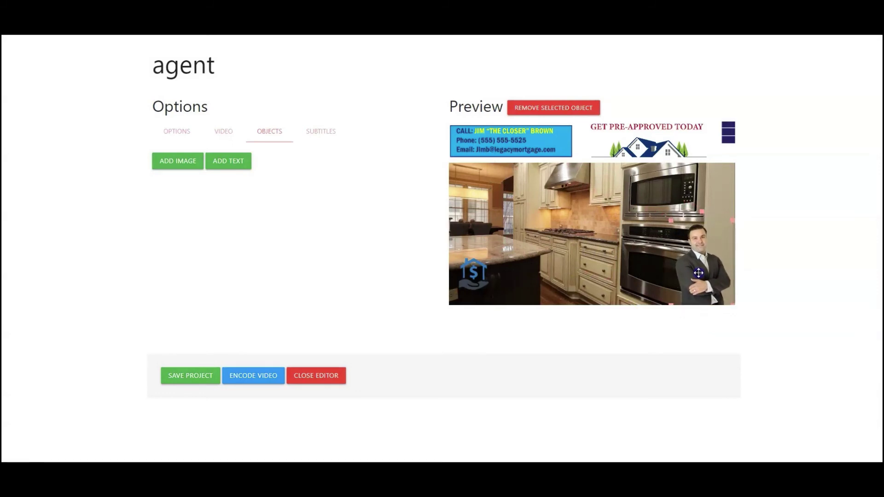
{"action": "left_click_drag", "start_coordinate": [671, 220], "coordinate": [682, 236]}
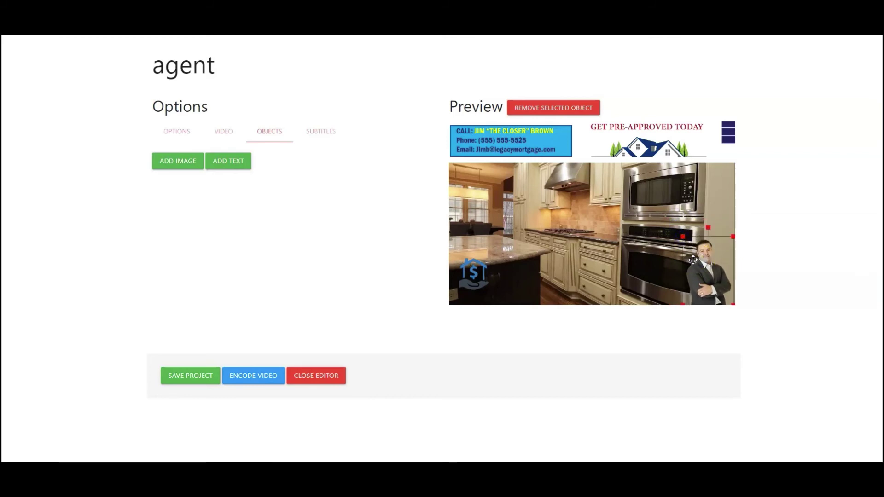
{"action": "left_click", "coordinate": [408, 258]}
Save the project, add a default subtitle entry (start 0, duration 1), and return to Options
{"action": "left_click", "coordinate": [198, 378]}
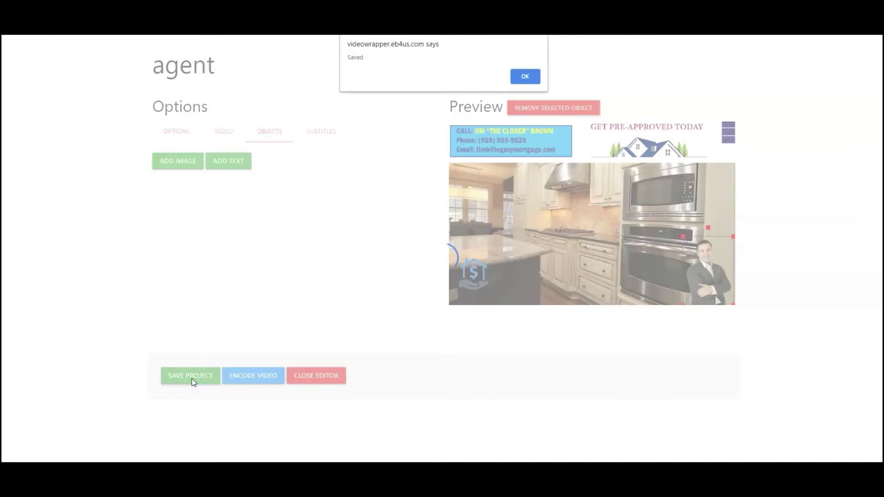
{"action": "left_click", "coordinate": [528, 76]}
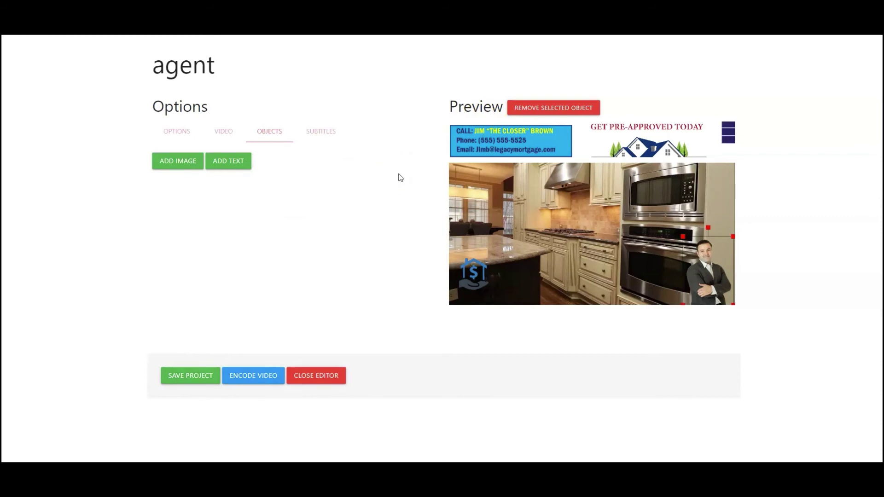
{"action": "left_click", "coordinate": [325, 133]}
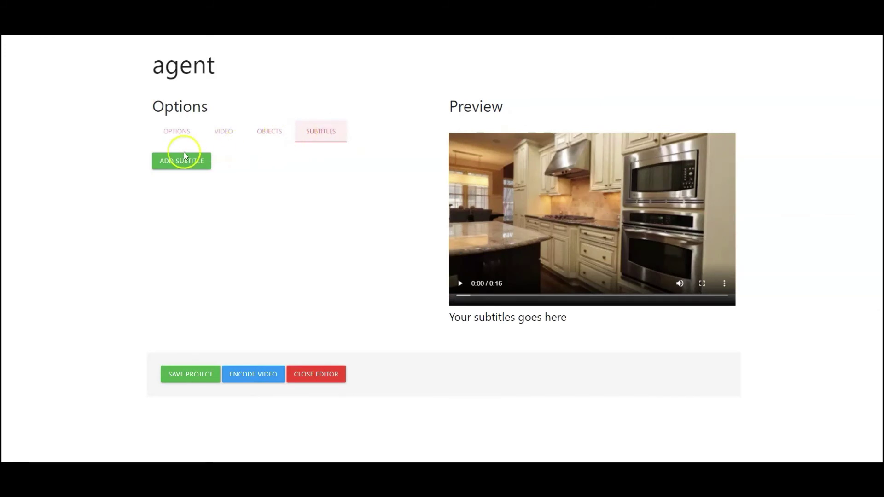
{"action": "left_click", "coordinate": [168, 162]}
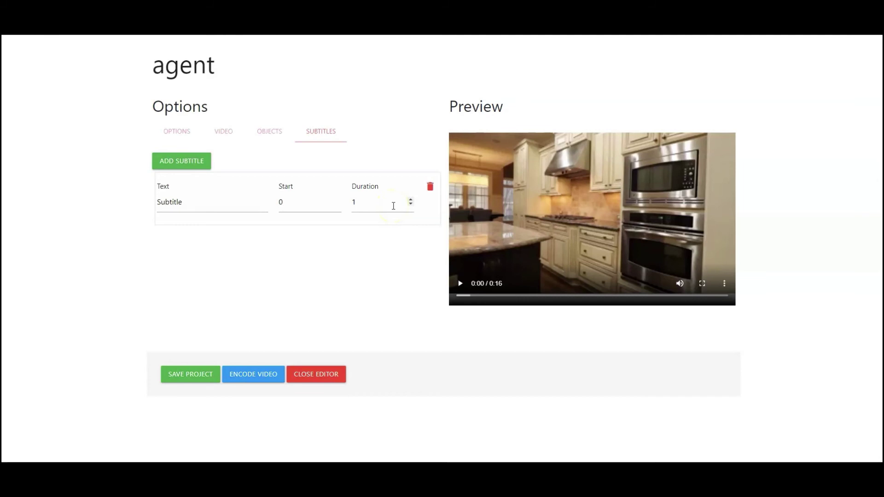
{"action": "left_click", "coordinate": [186, 133]}
{"action": "left_click", "coordinate": [455, 107]}
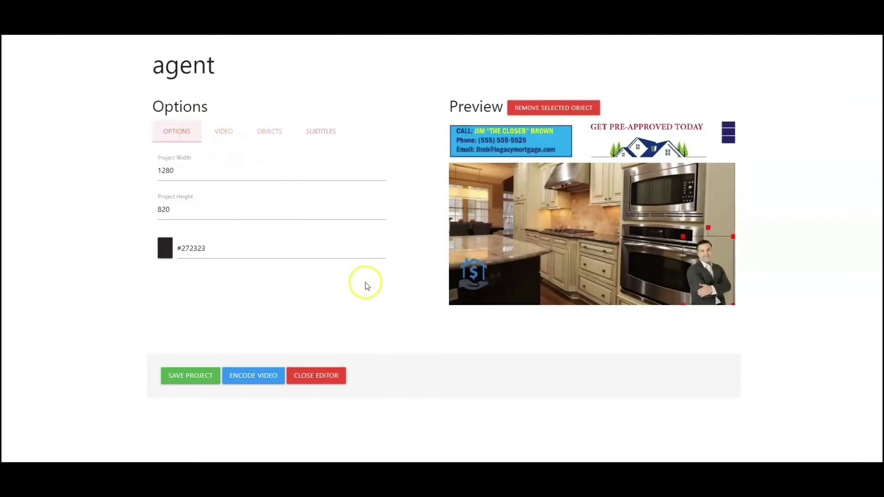
Save the project again and encode it into a 0:16 wrapped preview video
{"action": "left_click", "coordinate": [188, 376]}
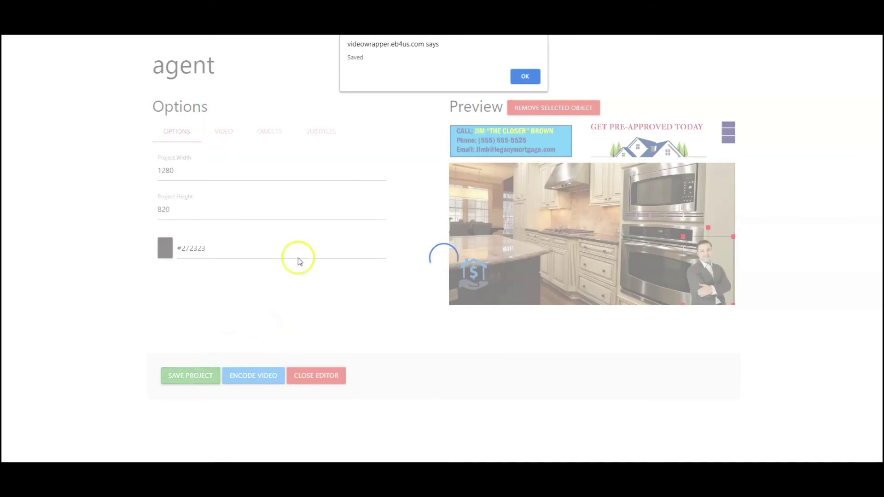
{"action": "left_click", "coordinate": [524, 79]}
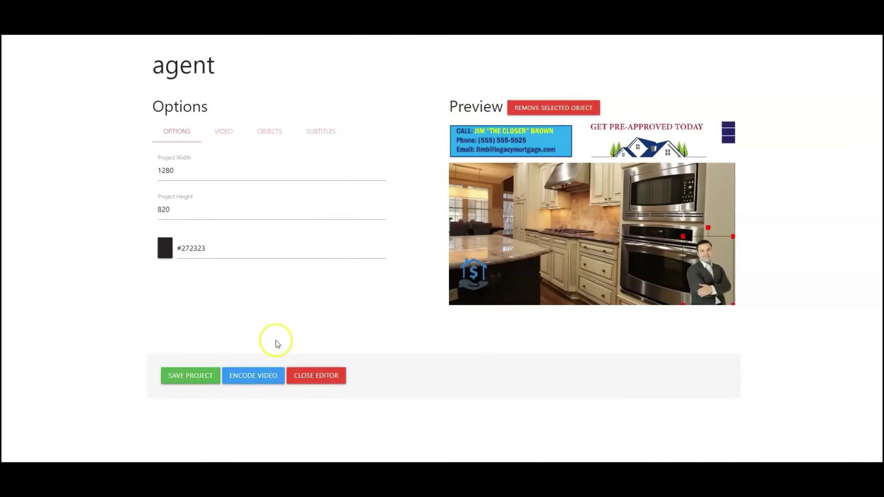
{"action": "left_click", "coordinate": [253, 376]}
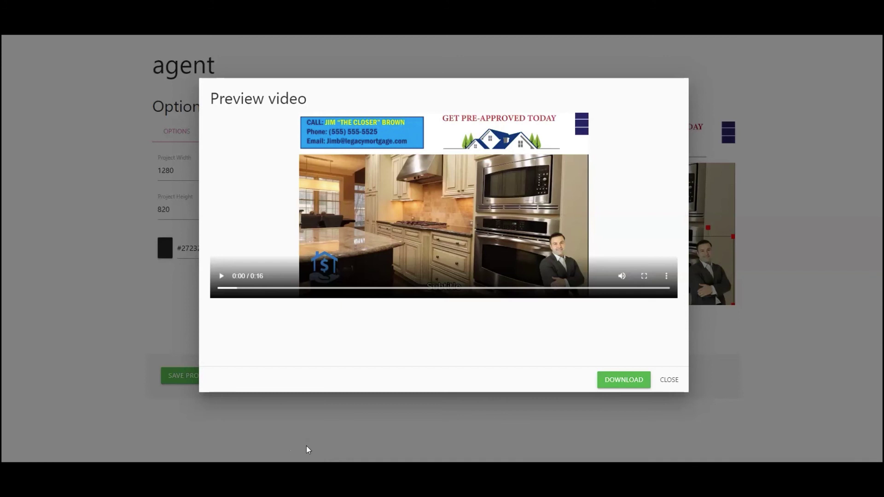
Preview the encoded video up to 0:09, then download the finished file
{"action": "left_click", "coordinate": [221, 276]}
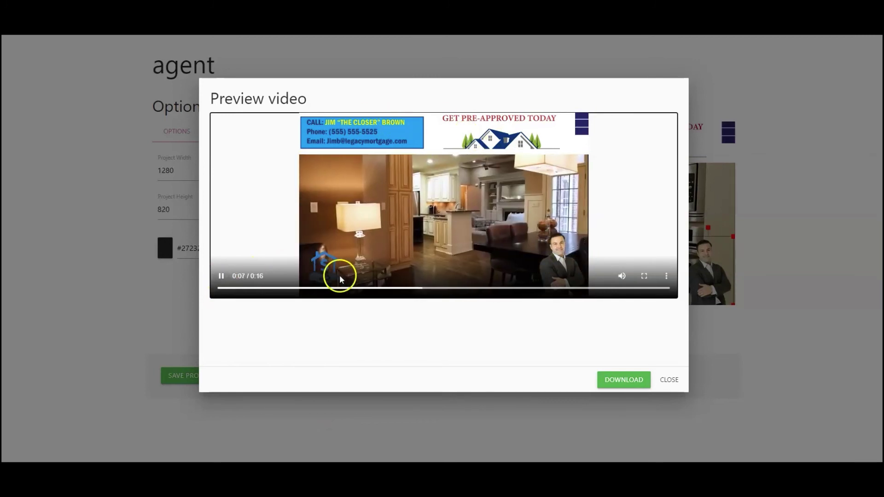
{"action": "left_click", "coordinate": [221, 275]}
{"action": "left_click", "coordinate": [618, 381]}
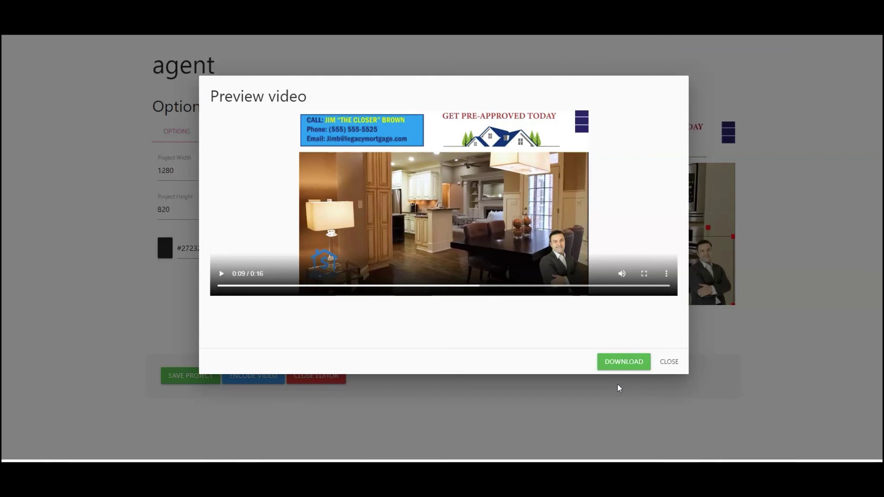
{"action": "left_click", "coordinate": [616, 364]}
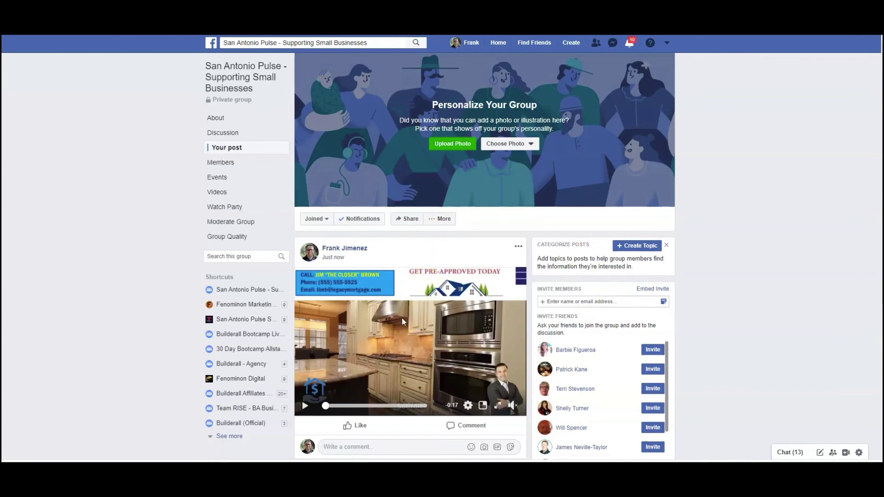
Play the wrapped kitchen video posted in the San Antonio Pulse group
{"action": "left_click", "coordinate": [322, 382]}
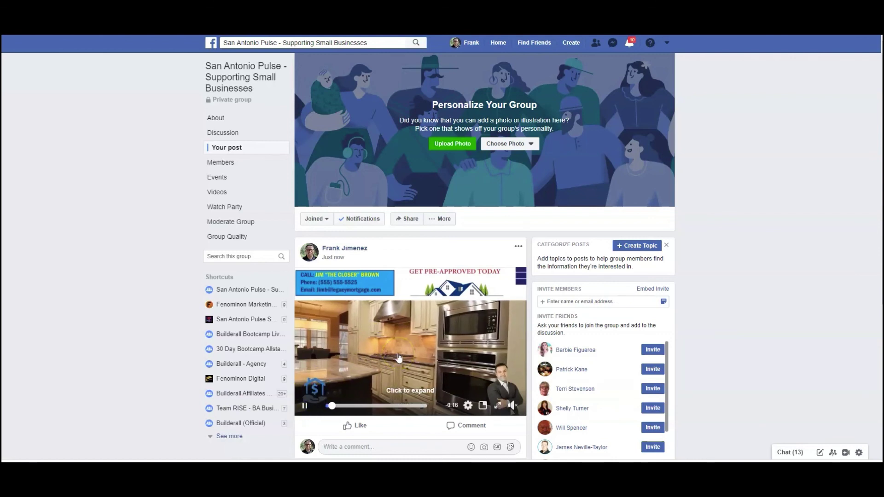